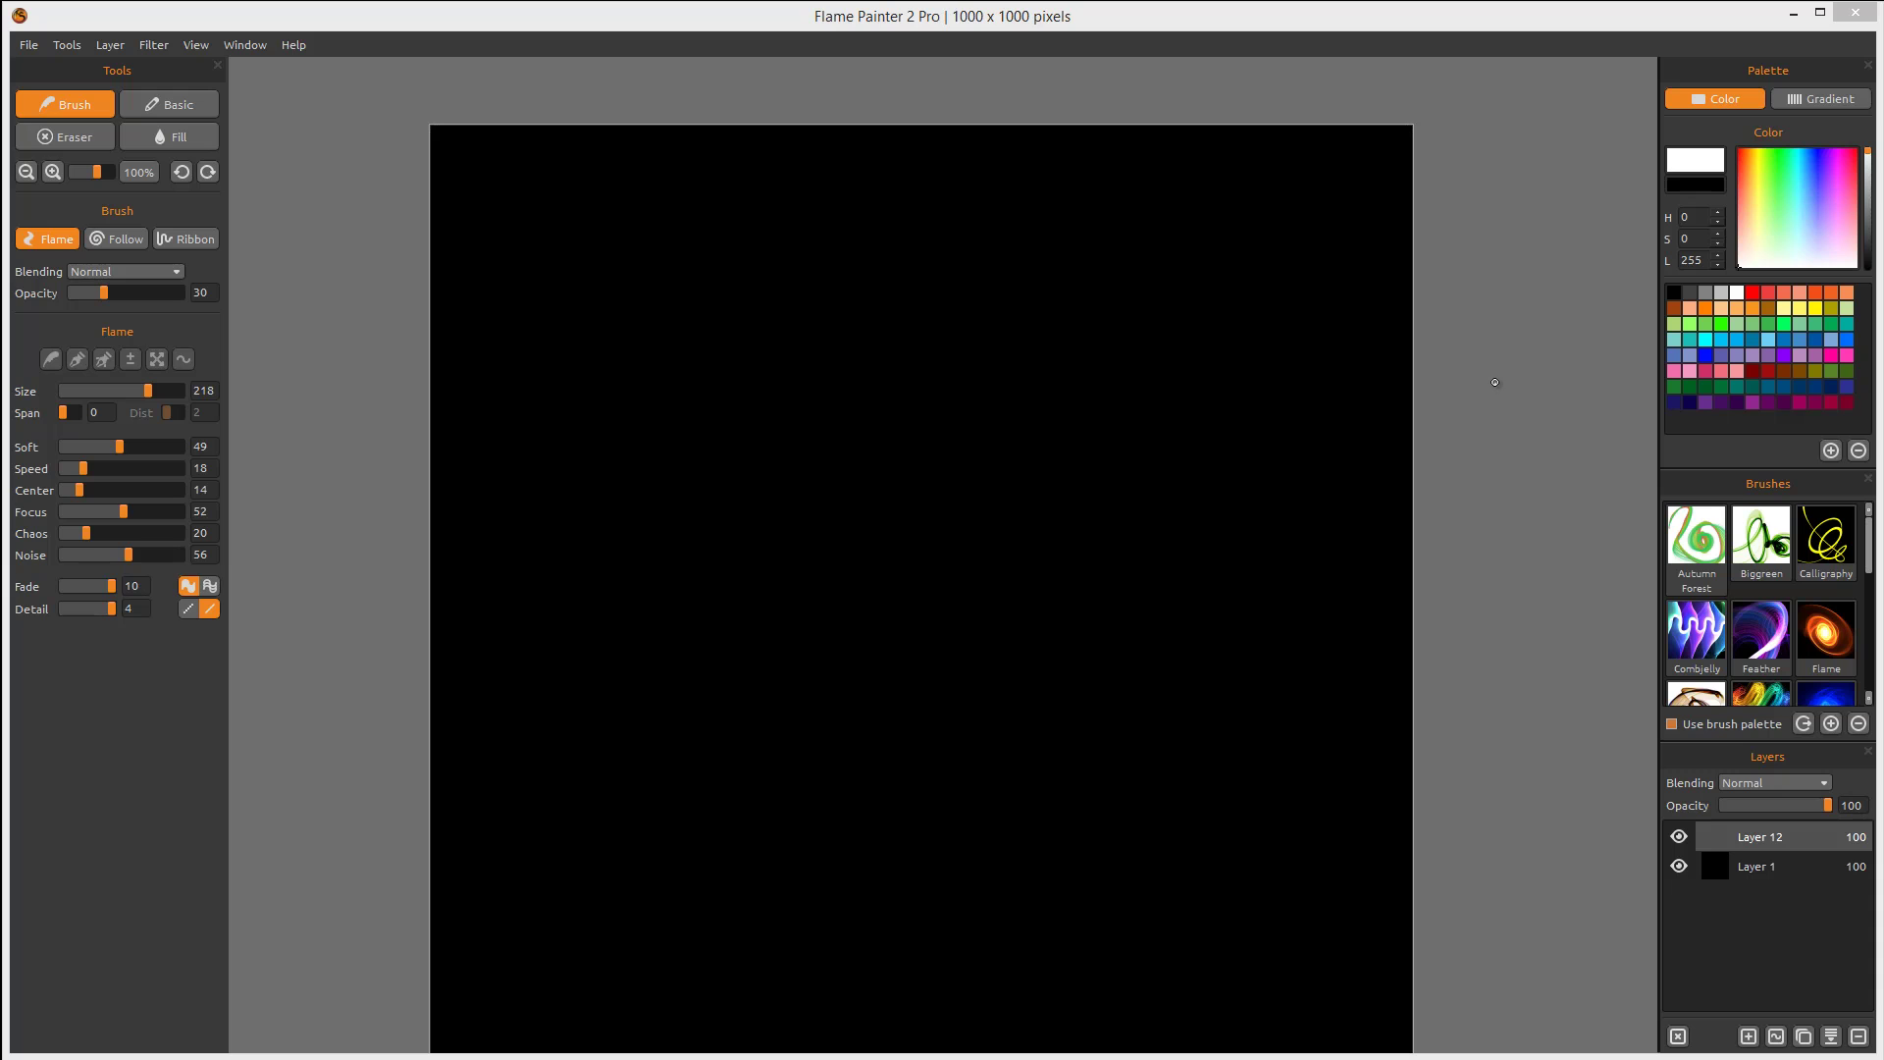
- Paint two large sweeping white flame strokes across the black canvas
{"action": "mouse_move", "coordinate": [1560, 273]}
{"action": "left_mouse_down"}
{"action": "mouse_move", "coordinate": [699, 251]}
{"action": "mouse_move", "coordinate": [372, 398]}
{"action": "mouse_move", "coordinate": [394, 434]}
{"action": "mouse_move", "coordinate": [344, 539]}
{"action": "left_mouse_up"}
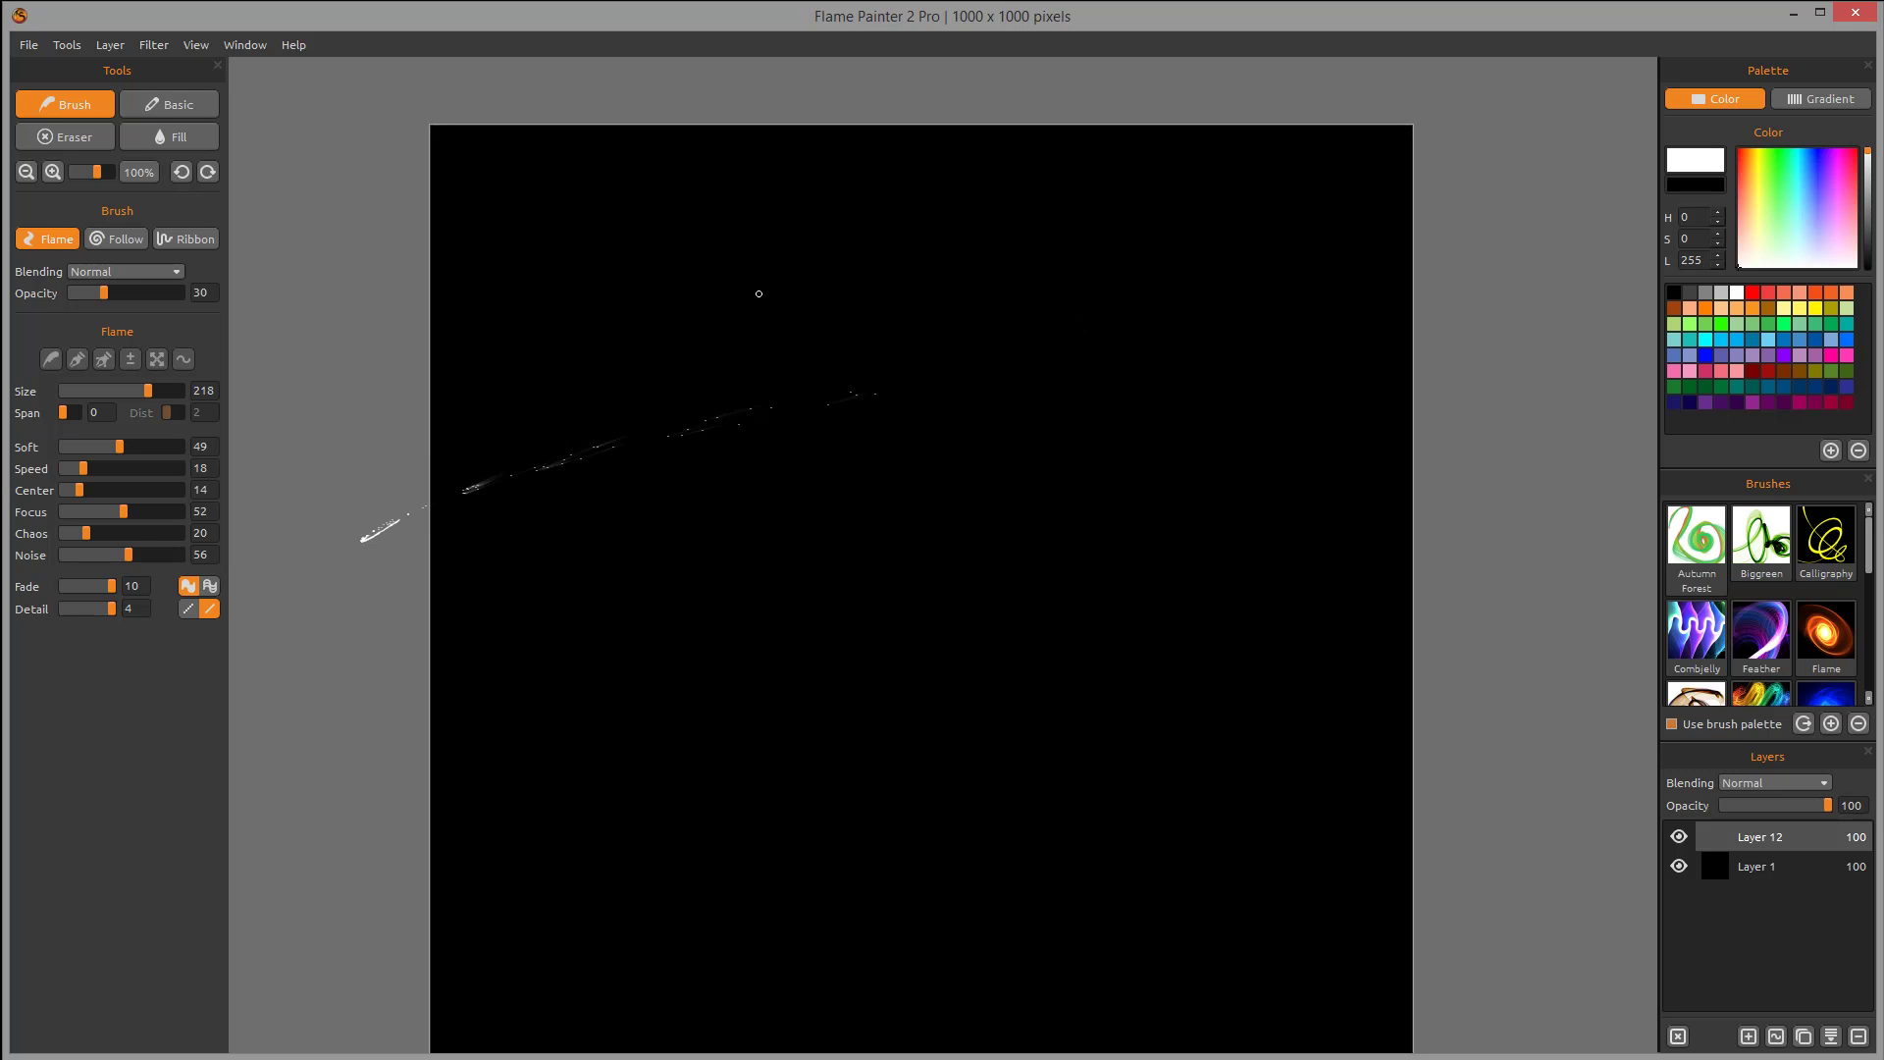
{"action": "mouse_move", "coordinate": [758, 294]}
{"action": "left_mouse_down"}
{"action": "mouse_move", "coordinate": [1025, 270]}
{"action": "mouse_move", "coordinate": [667, 560]}
{"action": "mouse_move", "coordinate": [590, 825]}
{"action": "mouse_move", "coordinate": [908, 597]}
{"action": "mouse_move", "coordinate": [1224, 293]}
{"action": "mouse_move", "coordinate": [1094, 622]}
{"action": "mouse_move", "coordinate": [1301, 684]}
{"action": "mouse_move", "coordinate": [1078, 350]}
{"action": "mouse_move", "coordinate": [832, 517]}
{"action": "mouse_move", "coordinate": [1009, 714]}
{"action": "mouse_move", "coordinate": [1139, 792]}
{"action": "mouse_move", "coordinate": [1408, 535]}
{"action": "mouse_move", "coordinate": [1460, 424]}
{"action": "mouse_move", "coordinate": [1620, 319]}
{"action": "mouse_move", "coordinate": [1360, 435]}
{"action": "mouse_move", "coordinate": [1846, 156]}
{"action": "mouse_move", "coordinate": [1653, 163]}
{"action": "left_mouse_up"}
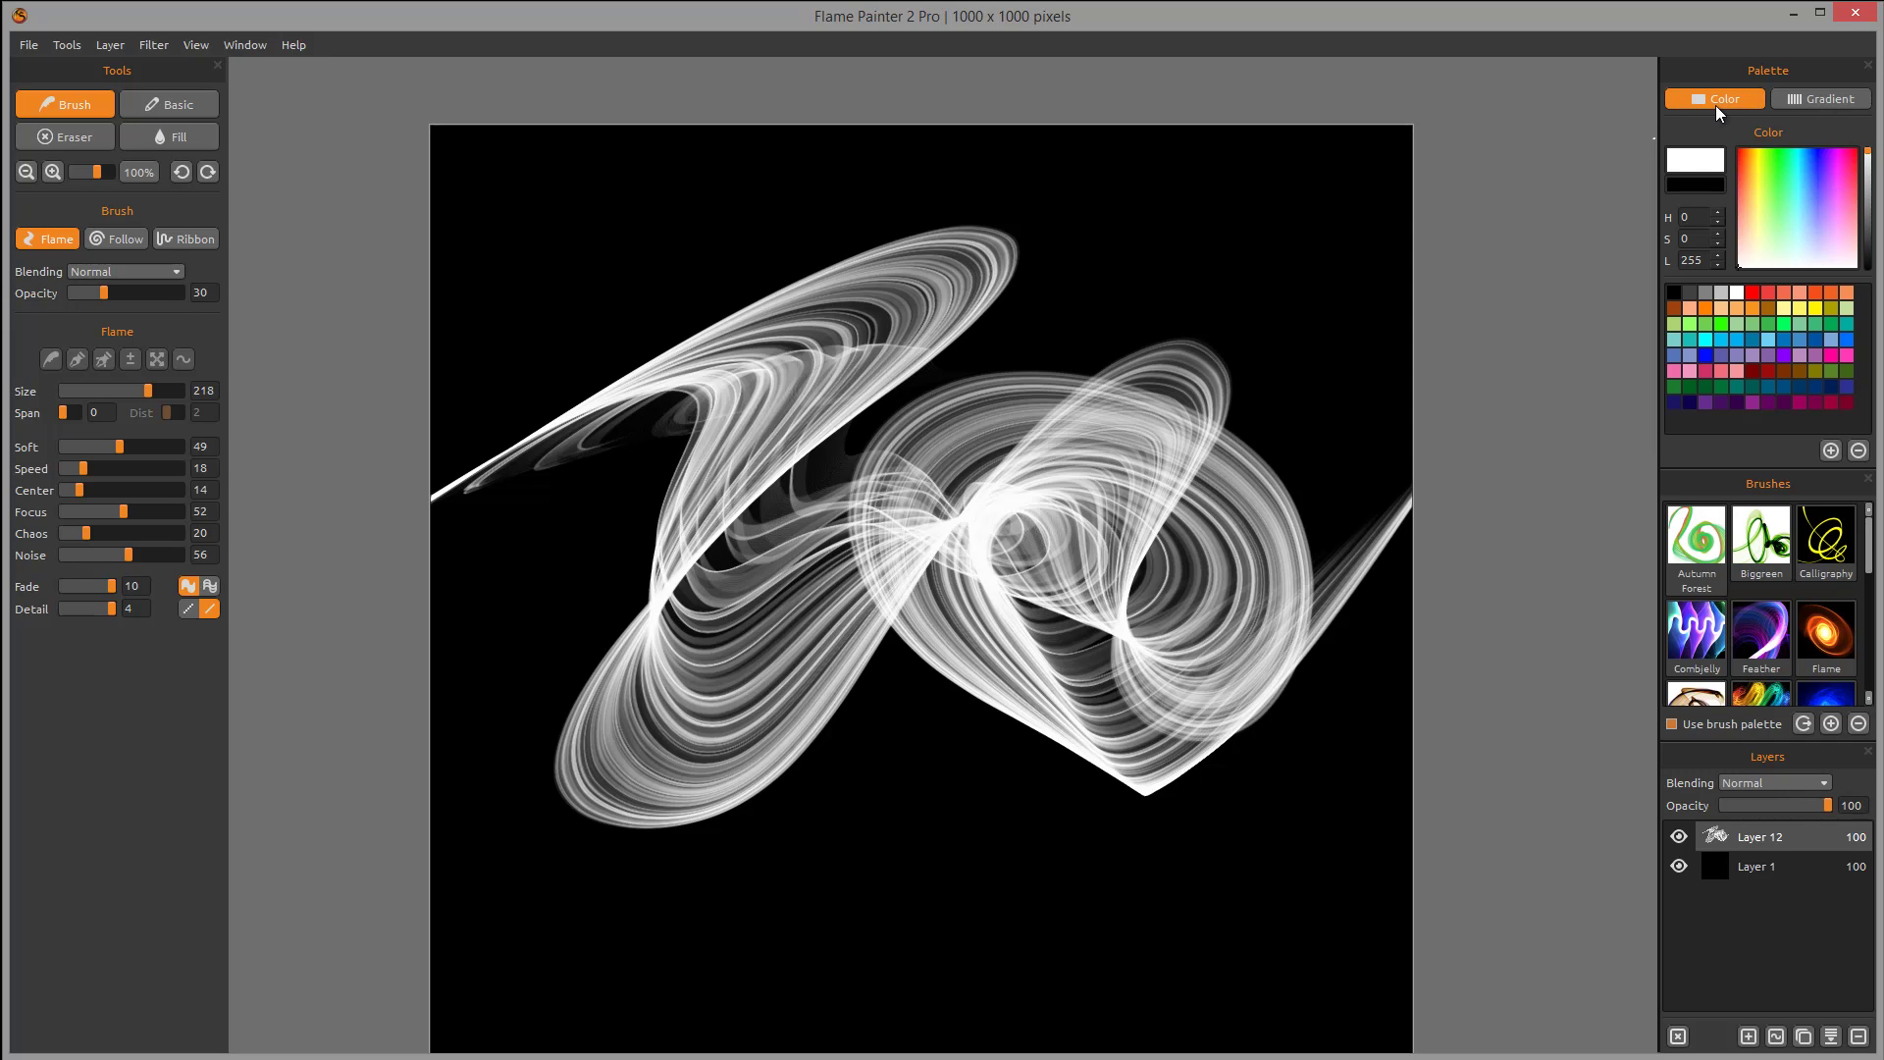
- Adjust the brush colour from light yellow to cyan and save it as a new palette swatch
{"action": "left_click", "coordinate": [1759, 208]}
{"action": "mouse_move", "coordinate": [1758, 206]}
{"action": "left_mouse_down"}
{"action": "mouse_move", "coordinate": [1752, 167]}
{"action": "mouse_move", "coordinate": [1752, 203]}
{"action": "left_mouse_up"}
{"action": "left_click_drag", "start_coordinate": [1786, 202], "coordinate": [1797, 162]}
{"action": "left_click", "coordinate": [1830, 451]}
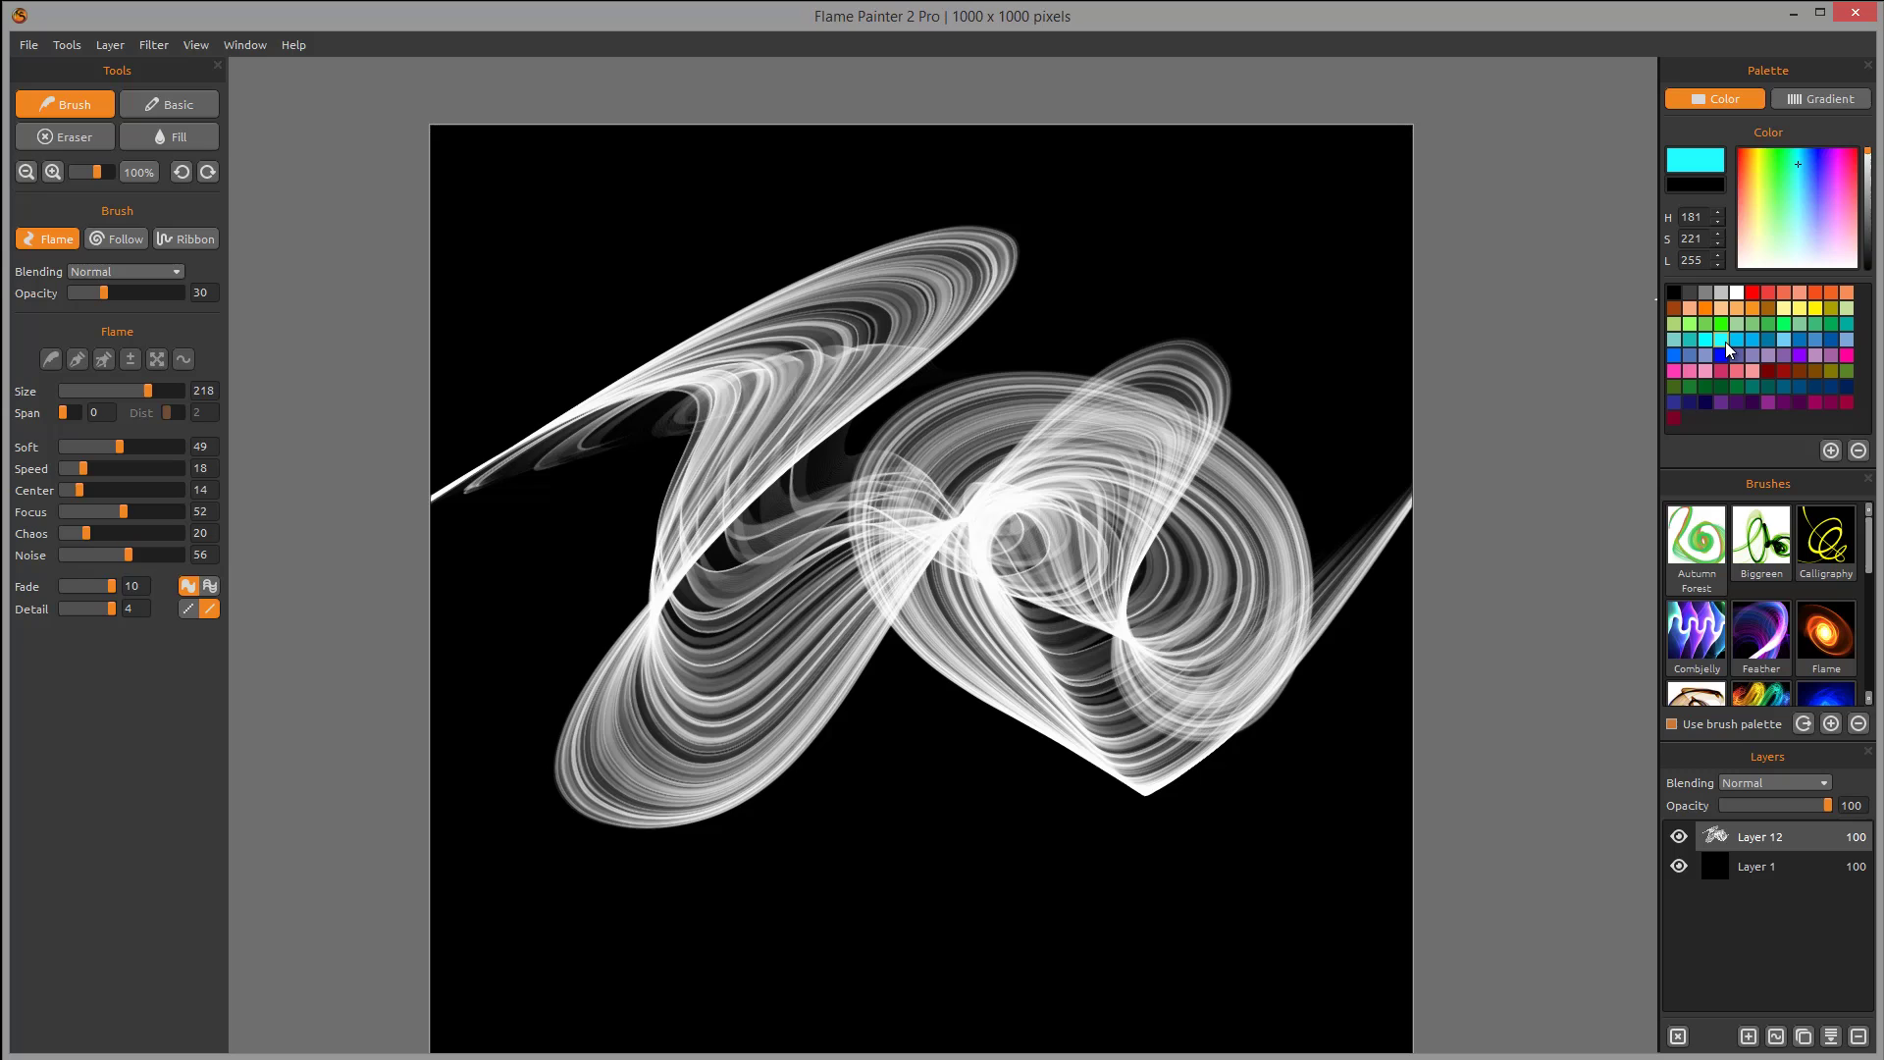
- Paint a light orange flame stroke over the white ribbons, then show the gradient palette
{"action": "left_click", "coordinate": [1709, 310]}
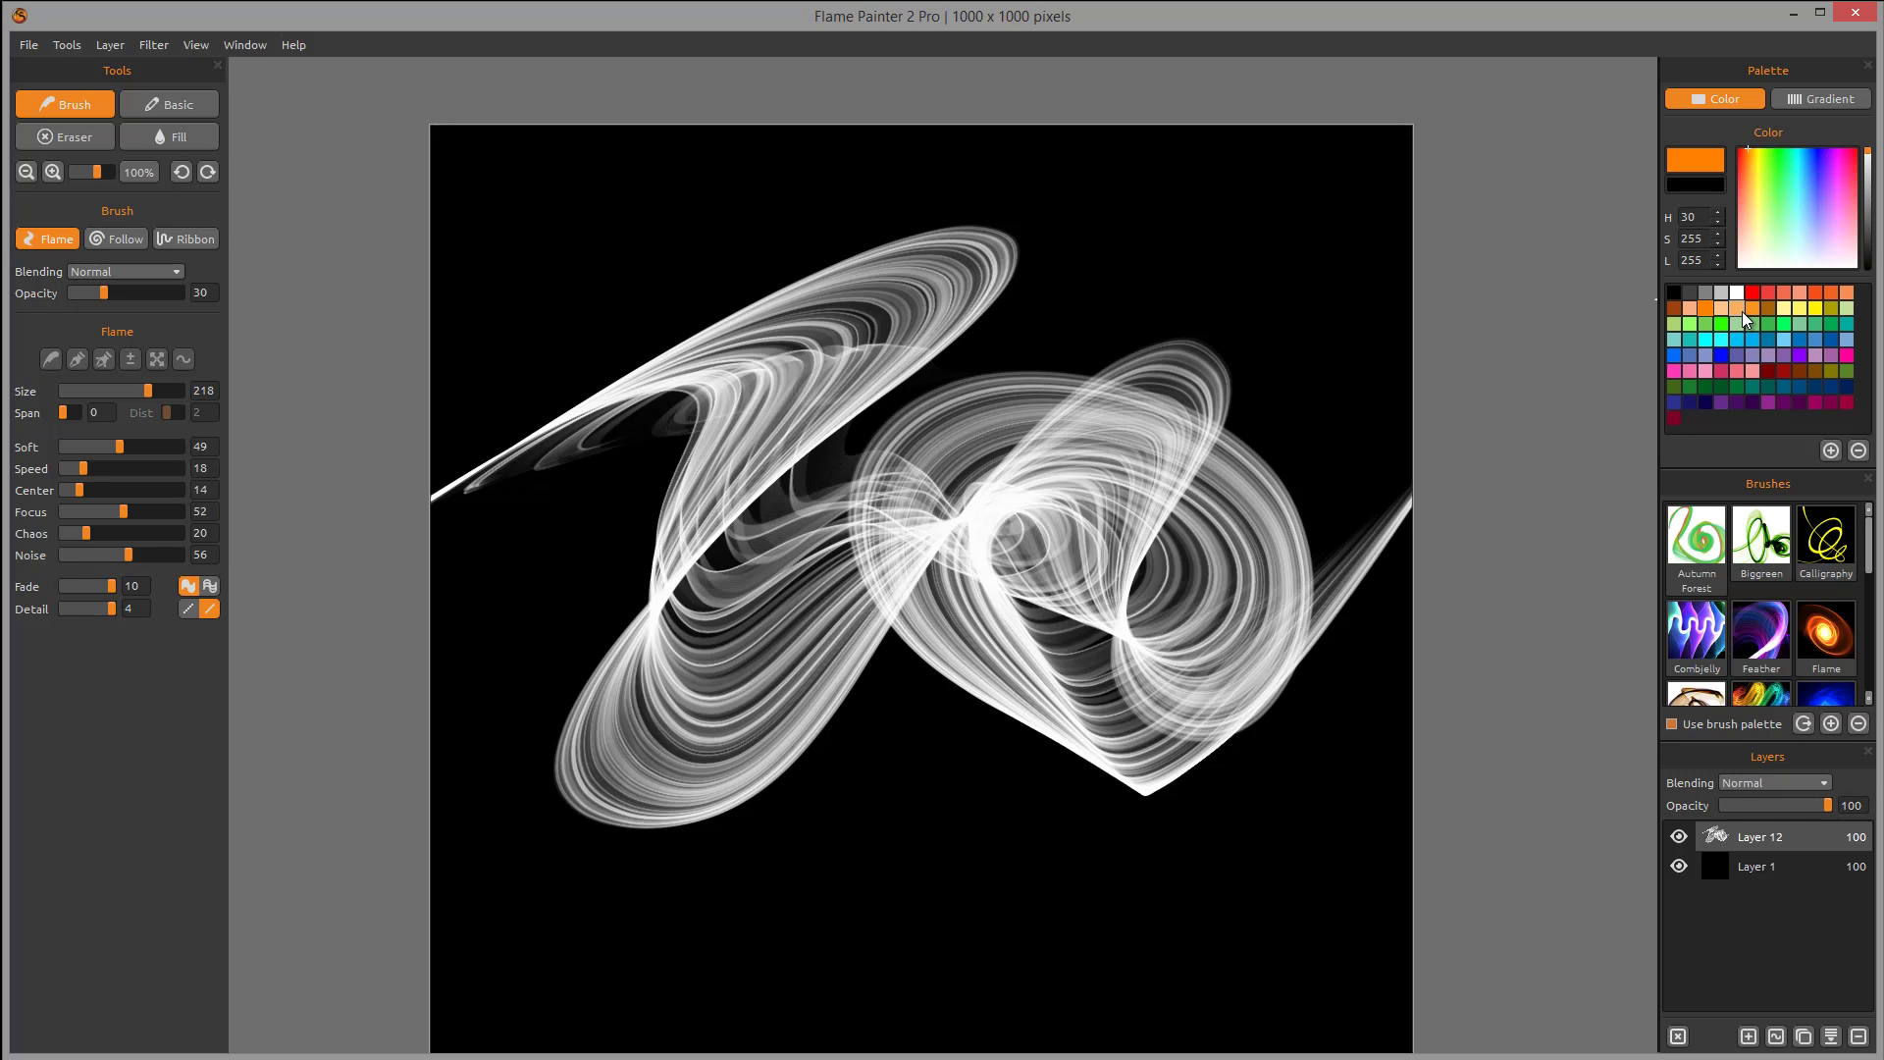
{"action": "left_click", "coordinate": [1740, 310]}
{"action": "mouse_move", "coordinate": [677, 379]}
{"action": "left_mouse_down"}
{"action": "mouse_move", "coordinate": [1195, 346]}
{"action": "mouse_move", "coordinate": [837, 853]}
{"action": "mouse_move", "coordinate": [981, 510]}
{"action": "mouse_move", "coordinate": [942, 471]}
{"action": "mouse_move", "coordinate": [1374, 336]}
{"action": "left_mouse_up"}
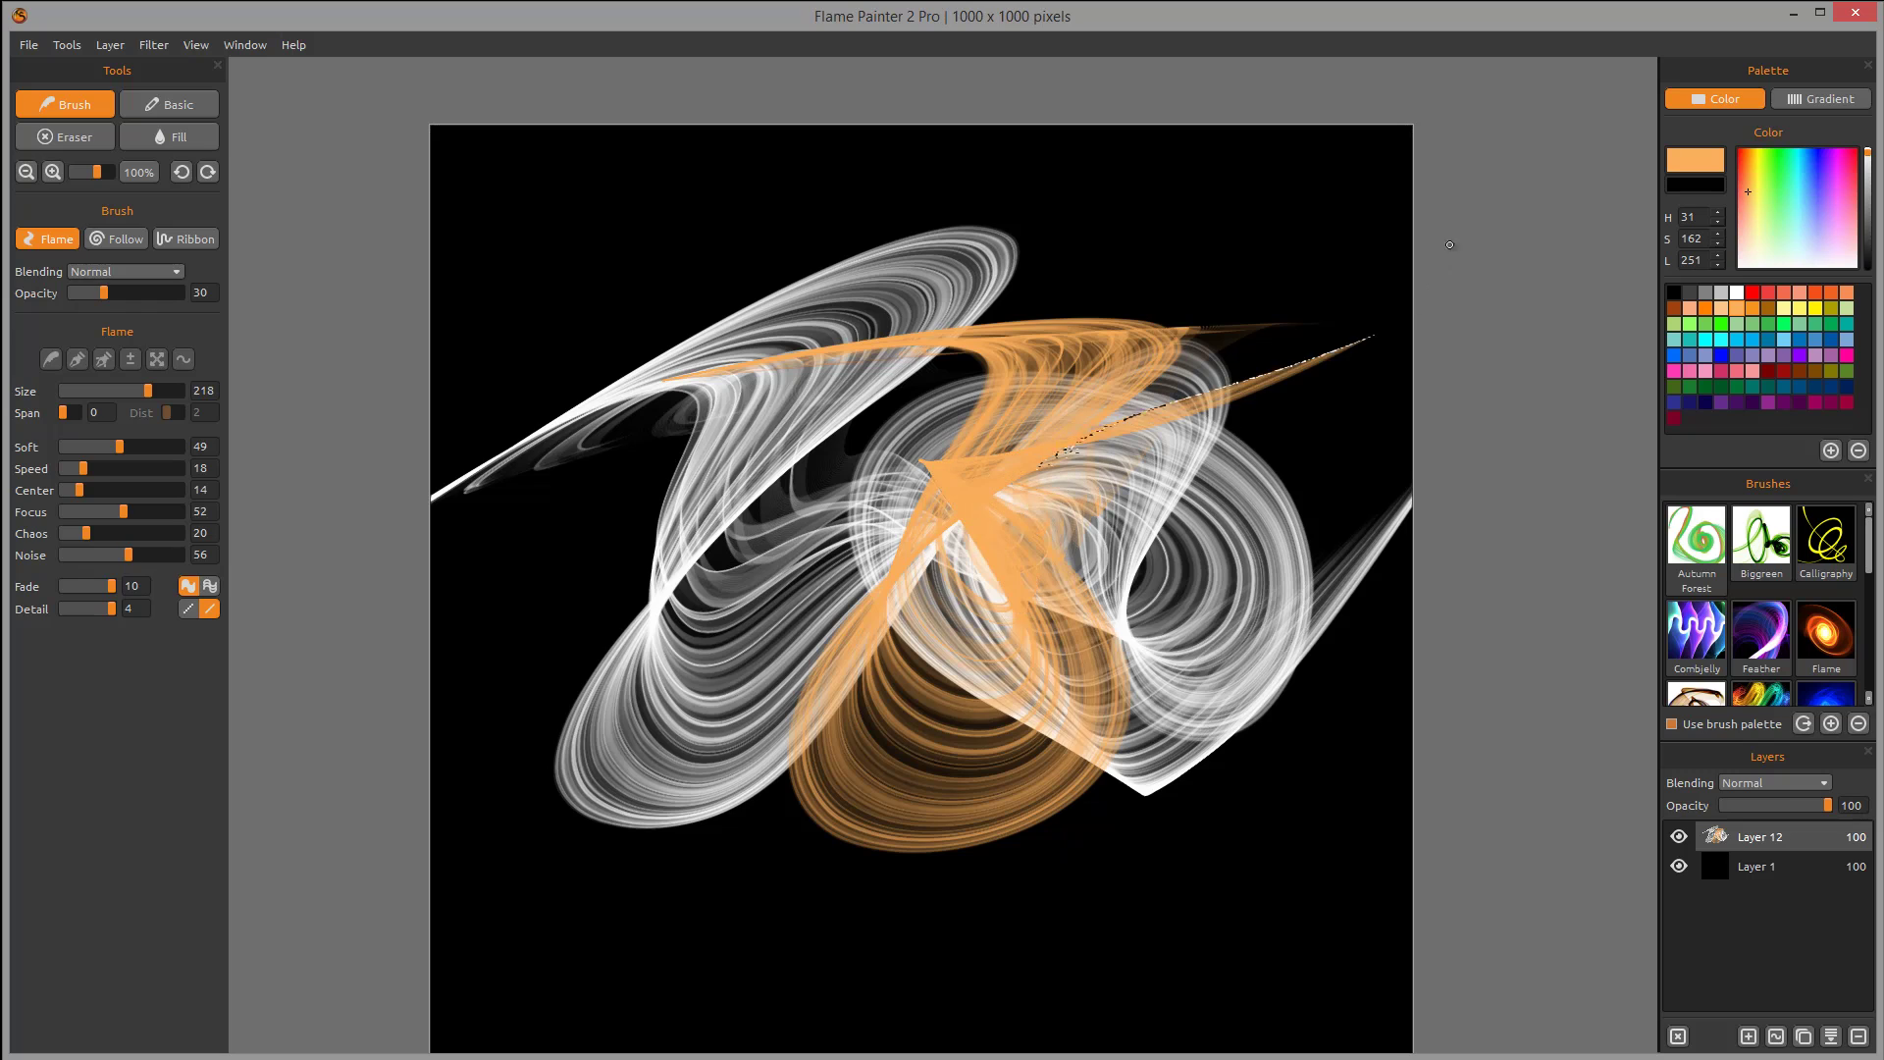
{"action": "left_click", "coordinate": [1803, 100]}
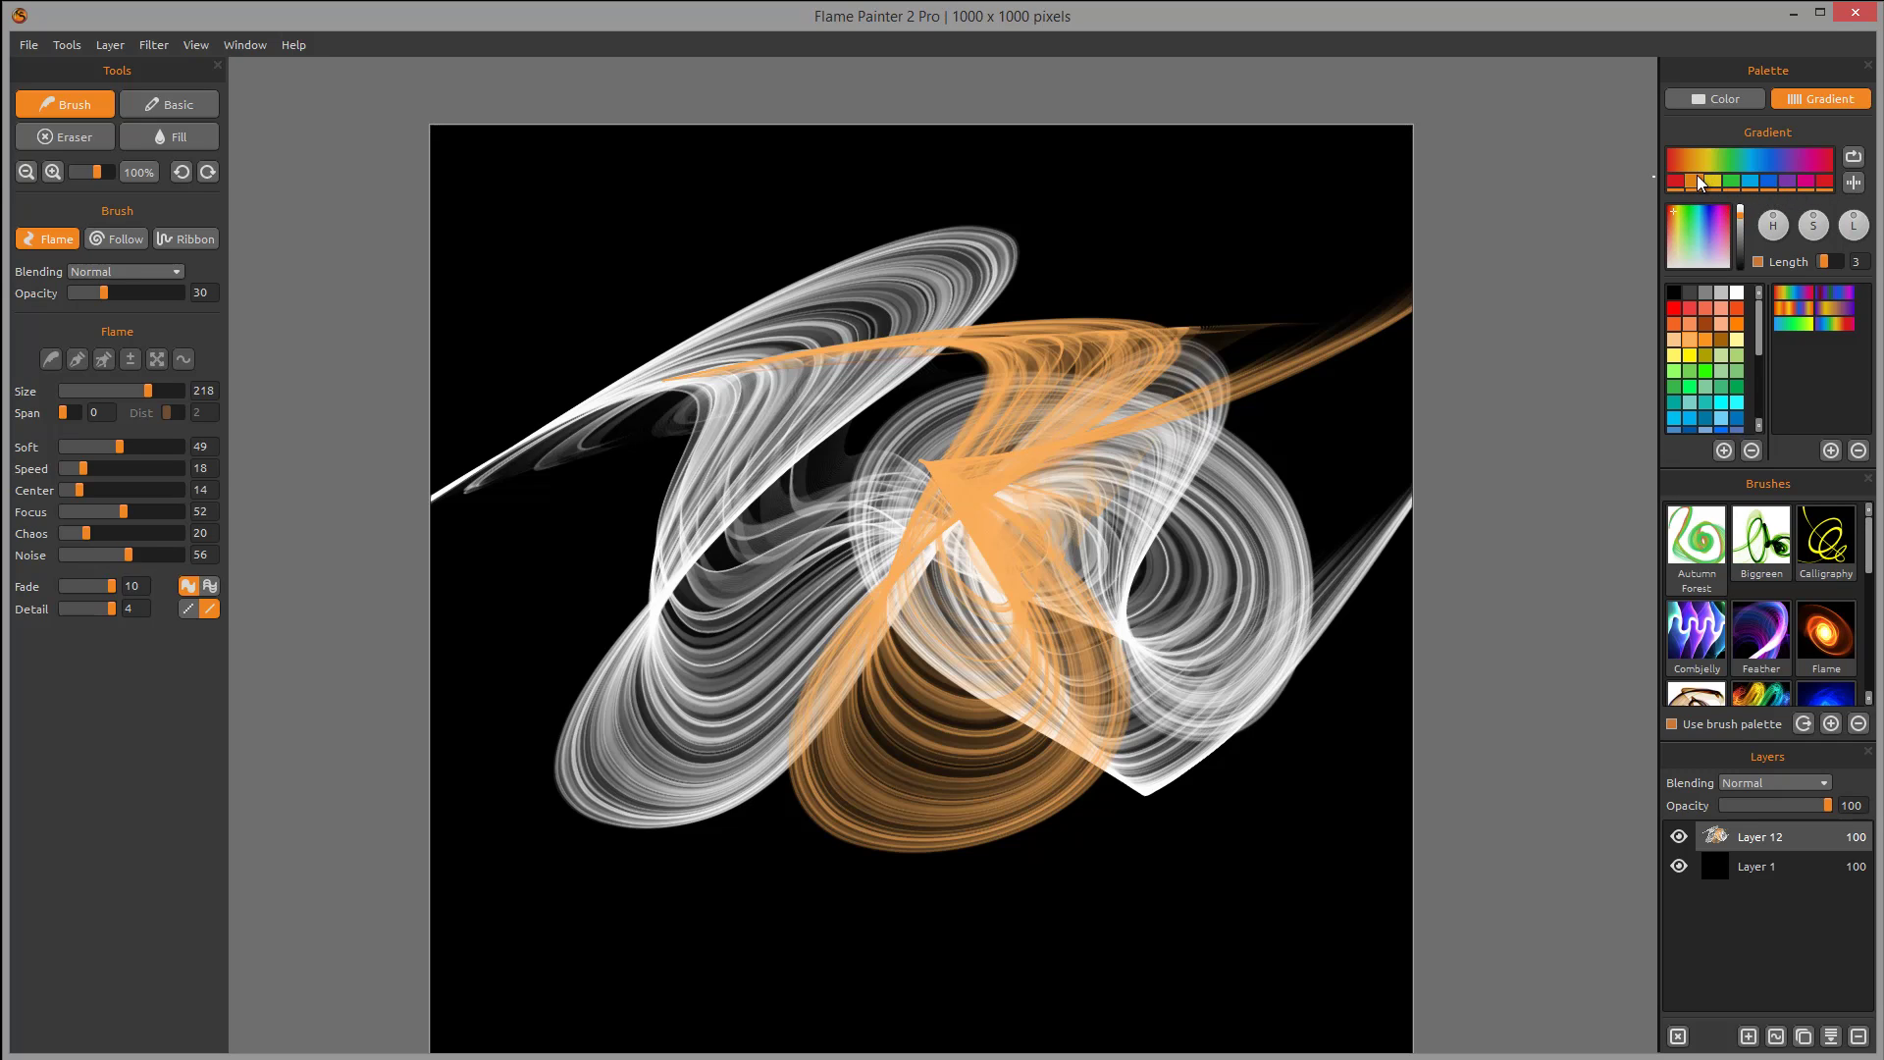
- Make one gradient stop light grey, rotate the gradient colours six times, then reverse their order
{"action": "left_click", "coordinate": [1717, 292]}
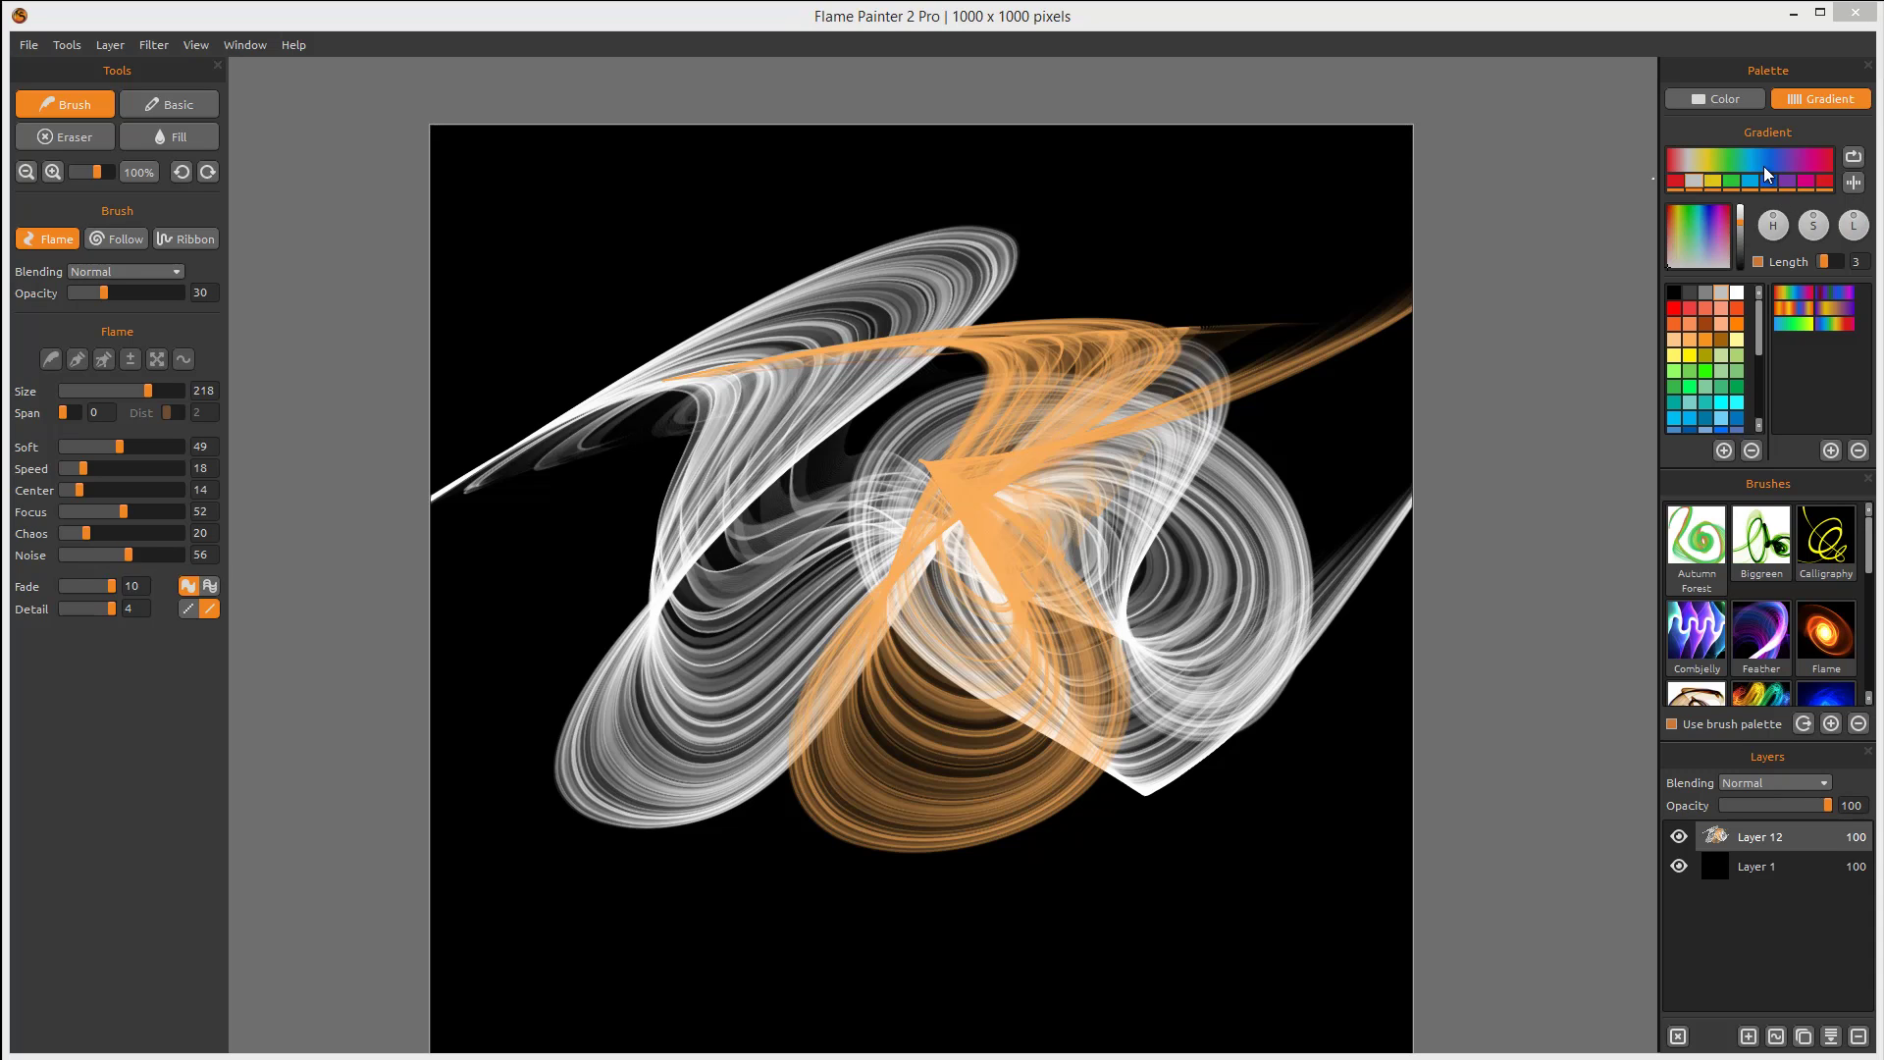
{"action": "left_click", "coordinate": [1862, 162]}
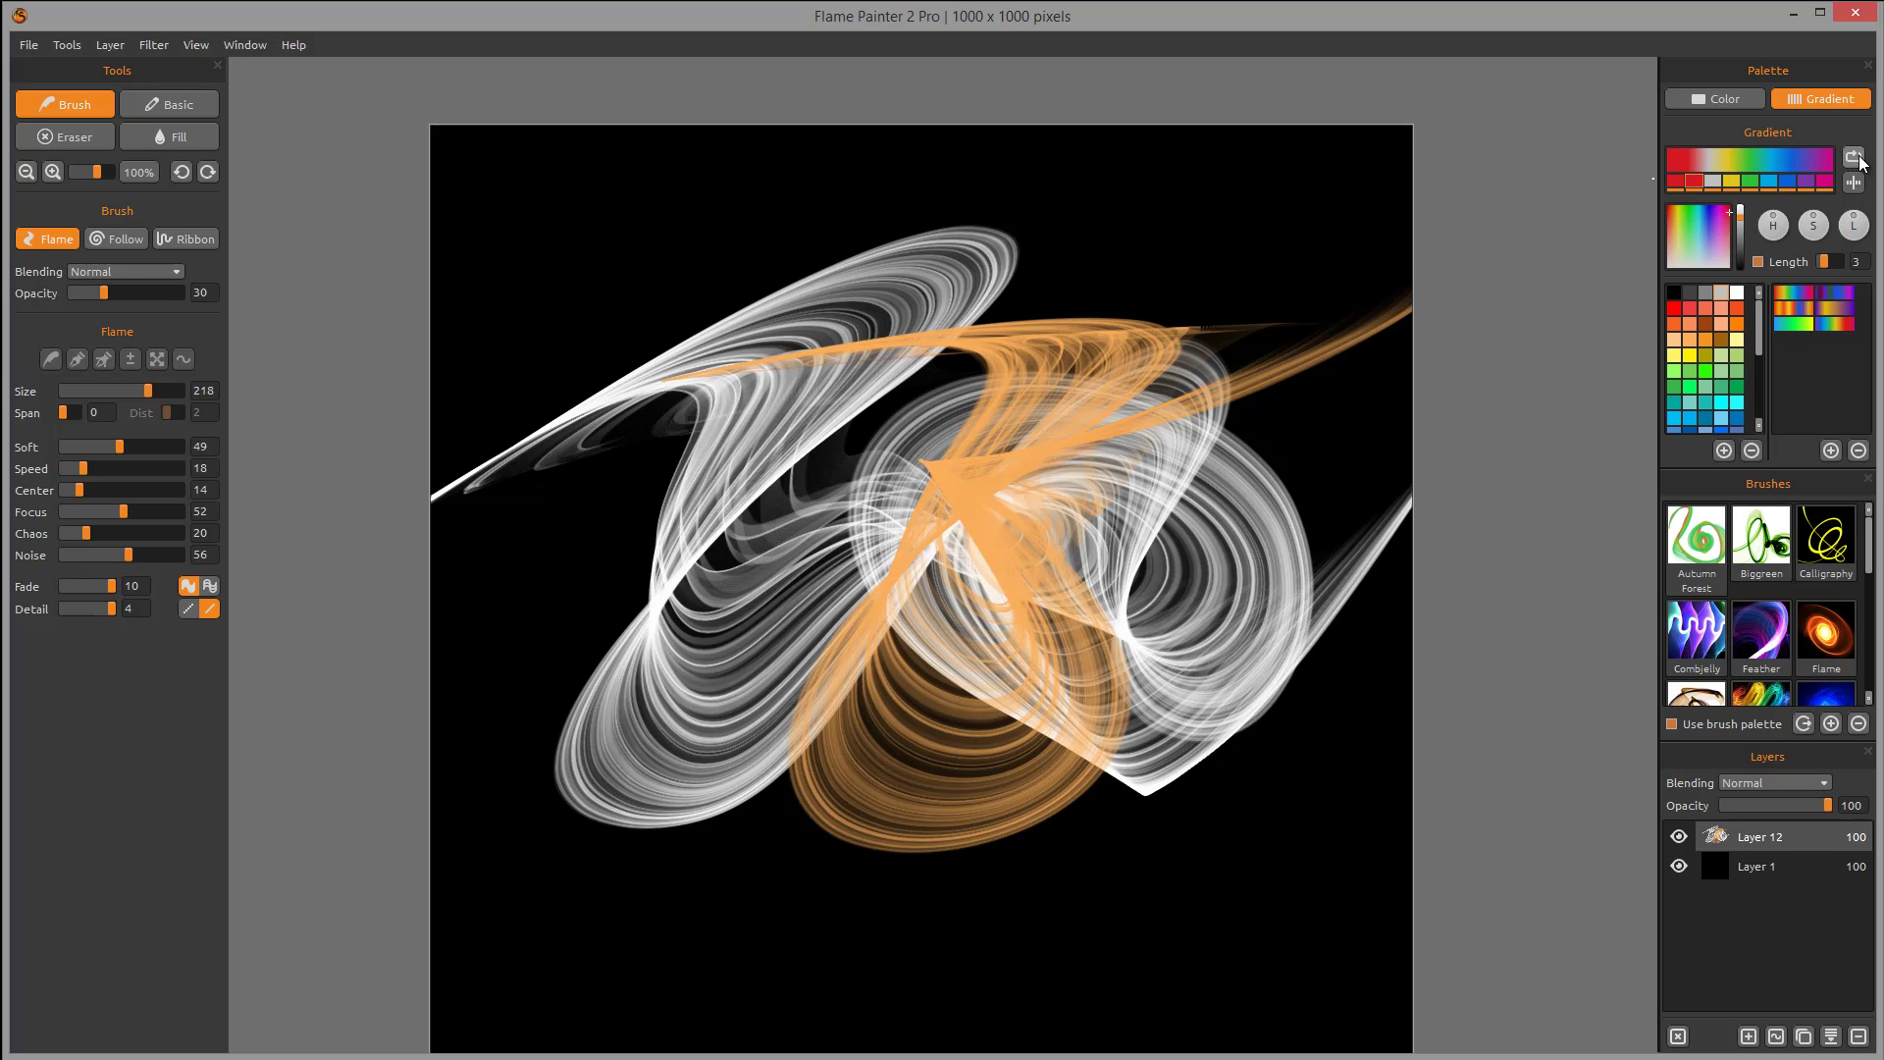
{"action": "left_click", "coordinate": [1862, 162]}
{"action": "left_click", "coordinate": [1861, 162]}
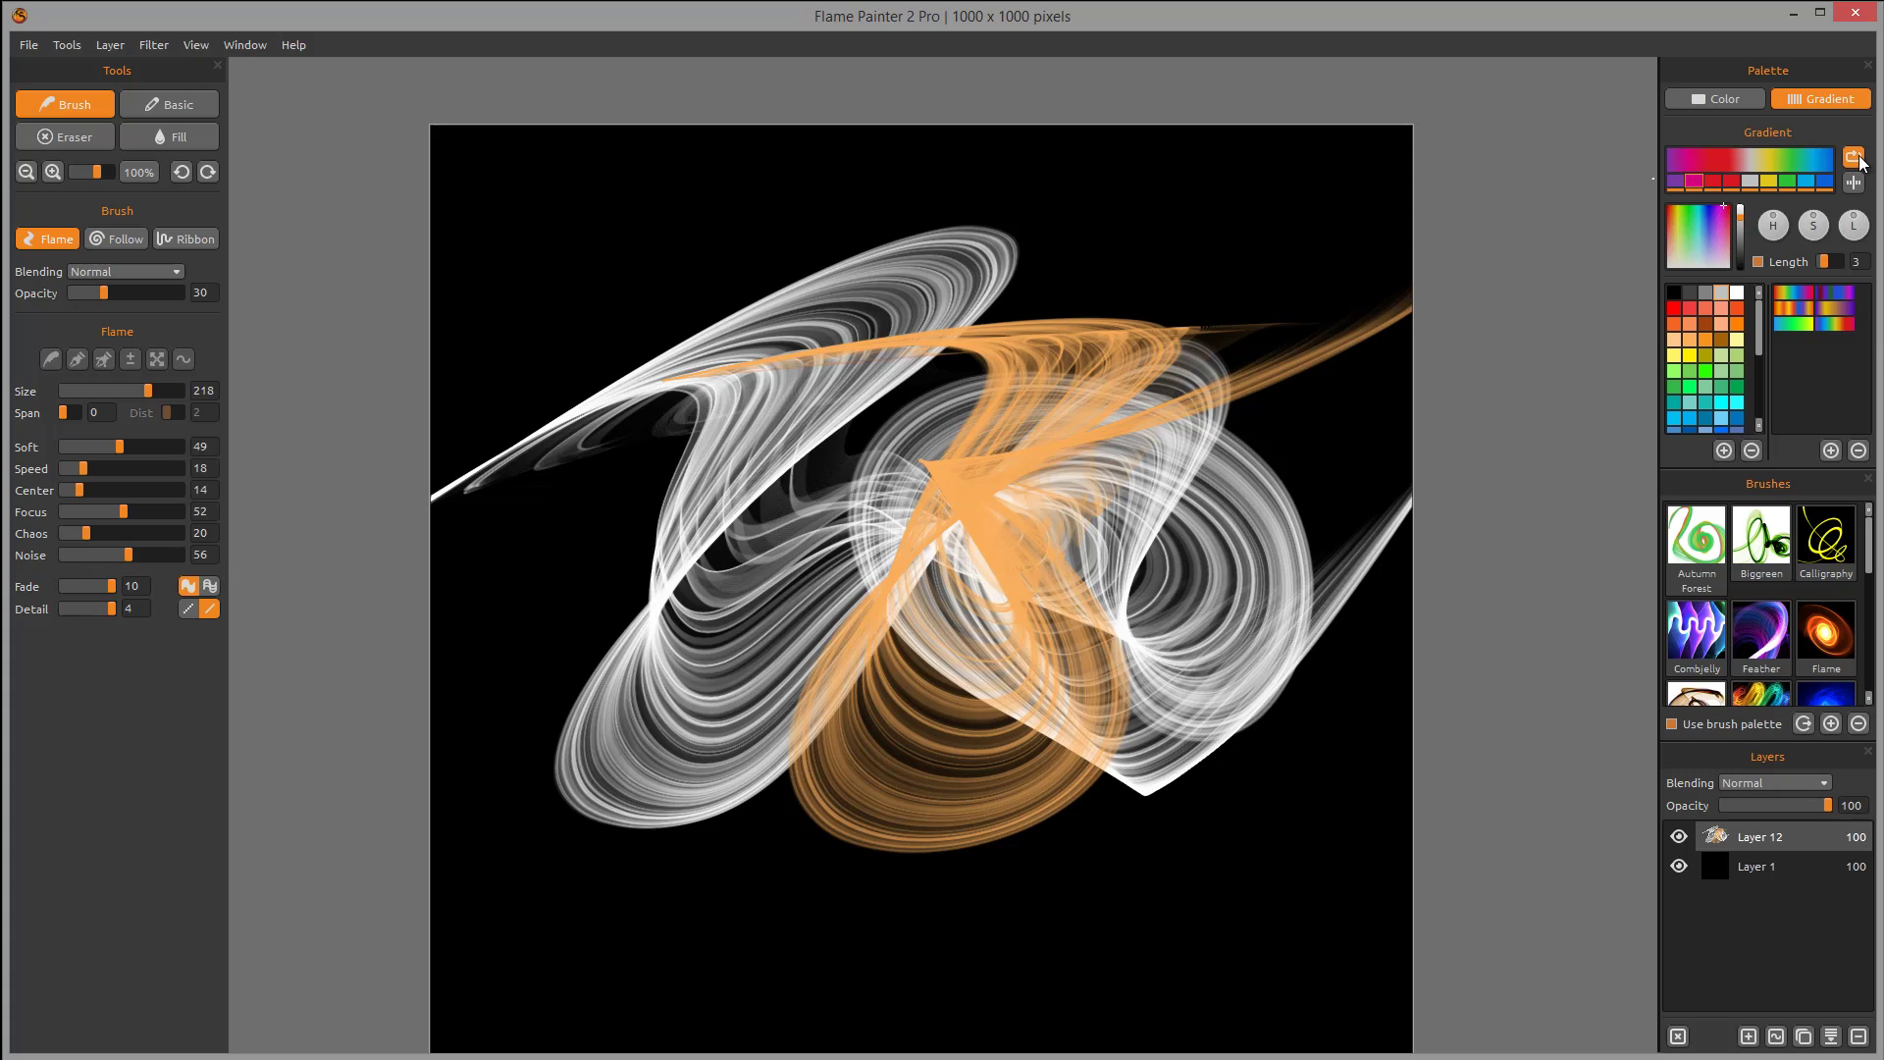
{"action": "left_click", "coordinate": [1861, 162]}
{"action": "left_click", "coordinate": [1861, 162]}
{"action": "left_click", "coordinate": [1861, 162]}
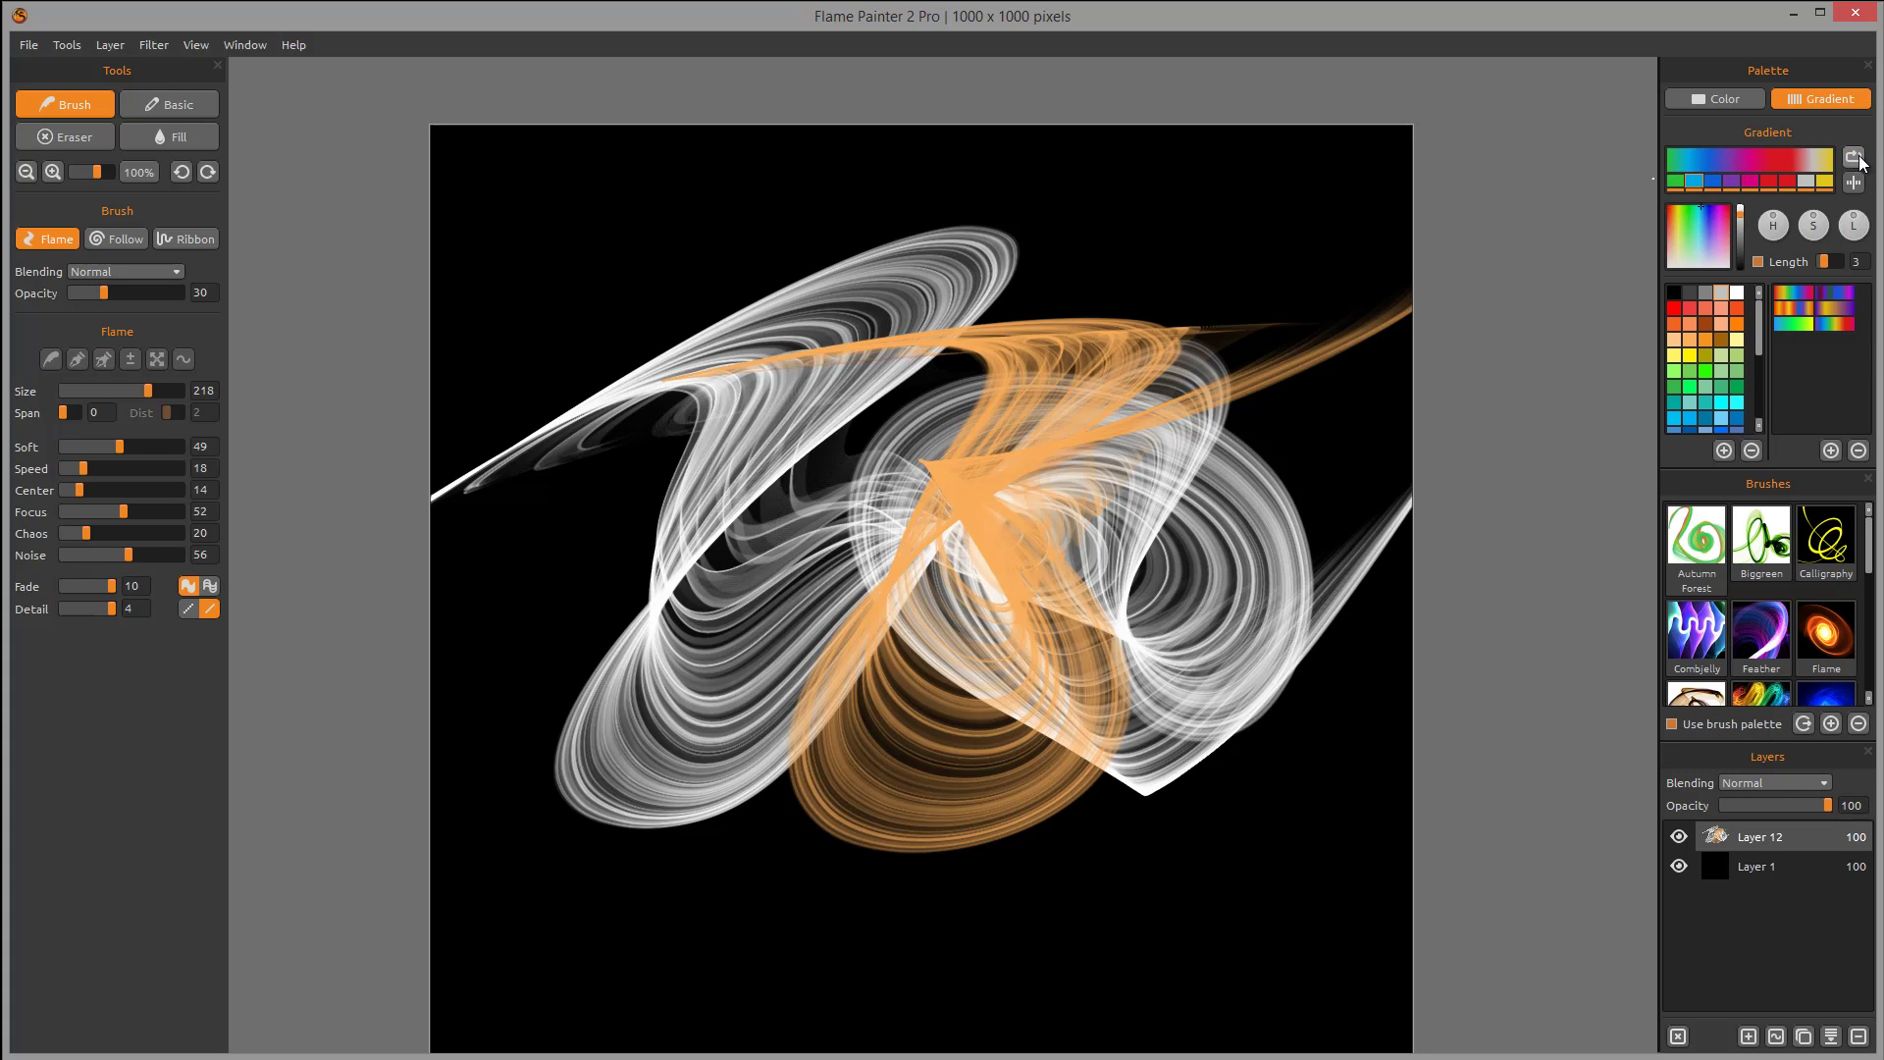
{"action": "left_click", "coordinate": [1855, 187]}
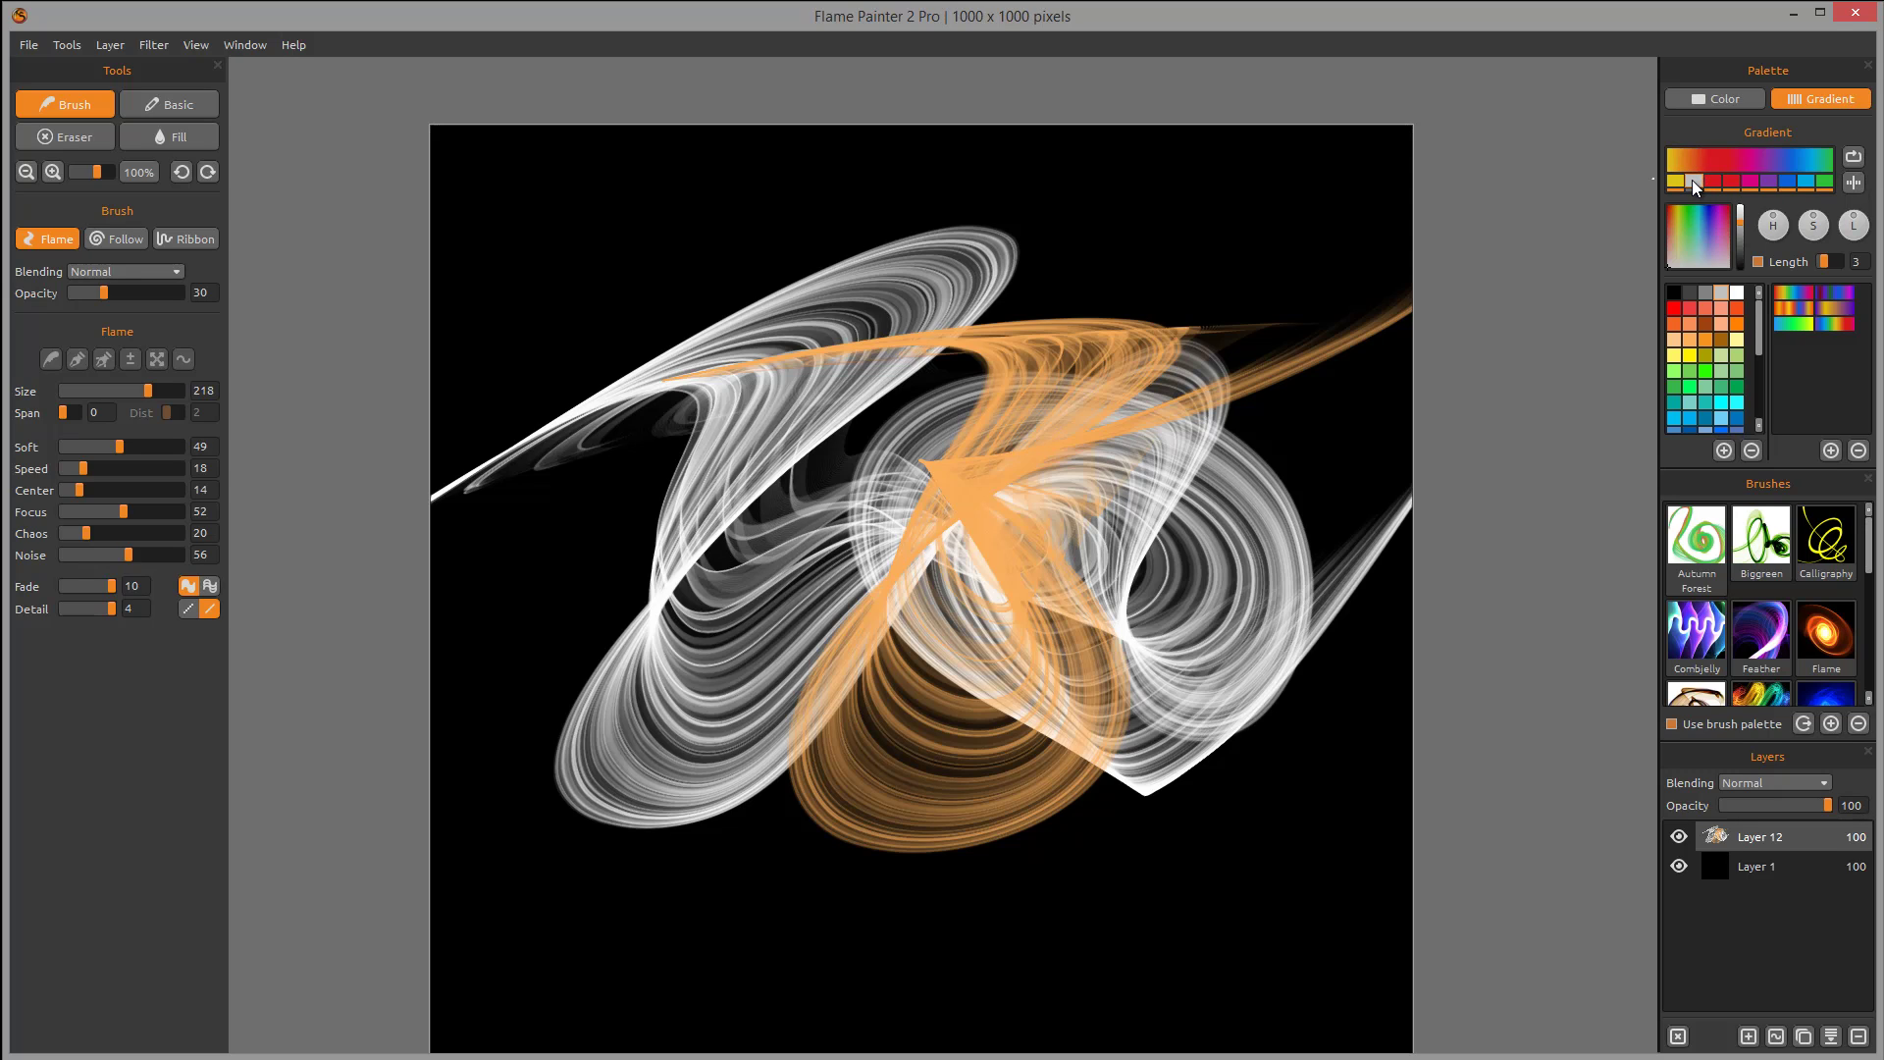
- Clear the layer, pick the rainbow gradient preset, and paint rainbow, yellow-green and blue-green flame ribbons
{"action": "key", "text": "Delete"}
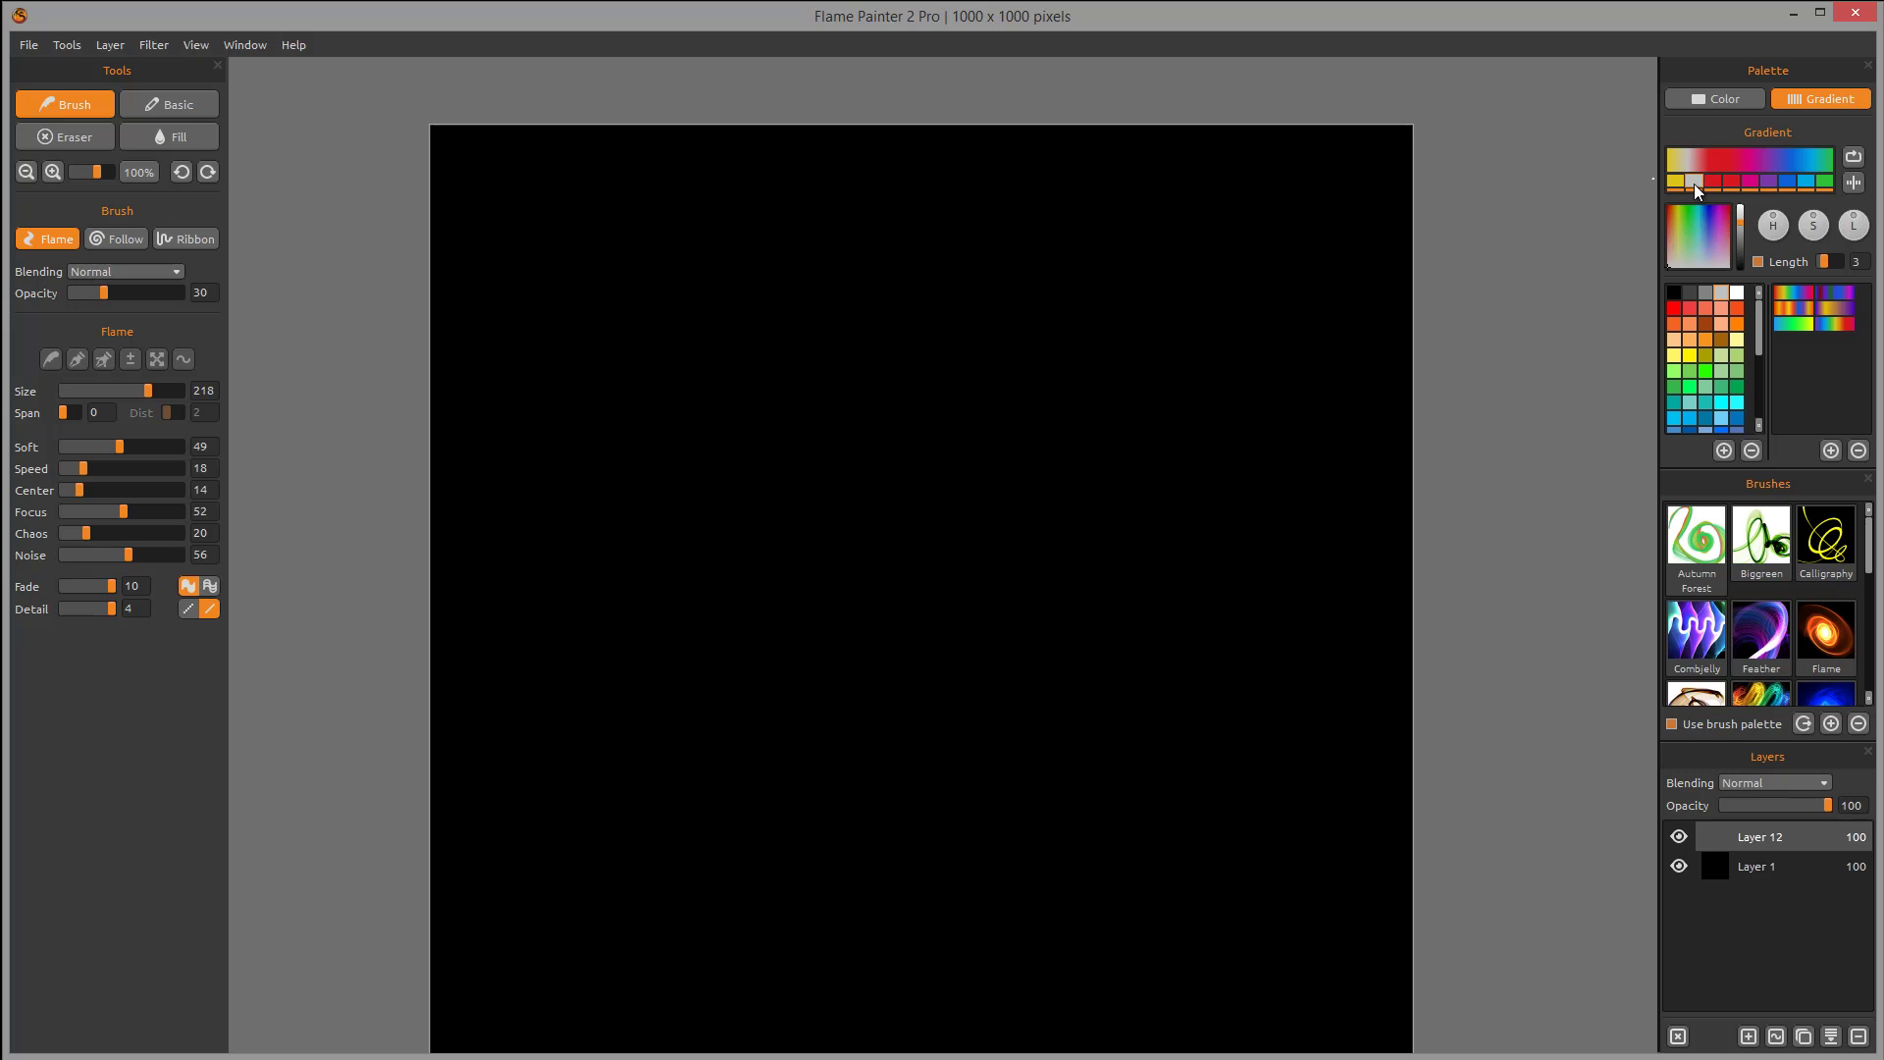
{"action": "left_click", "coordinate": [1795, 288]}
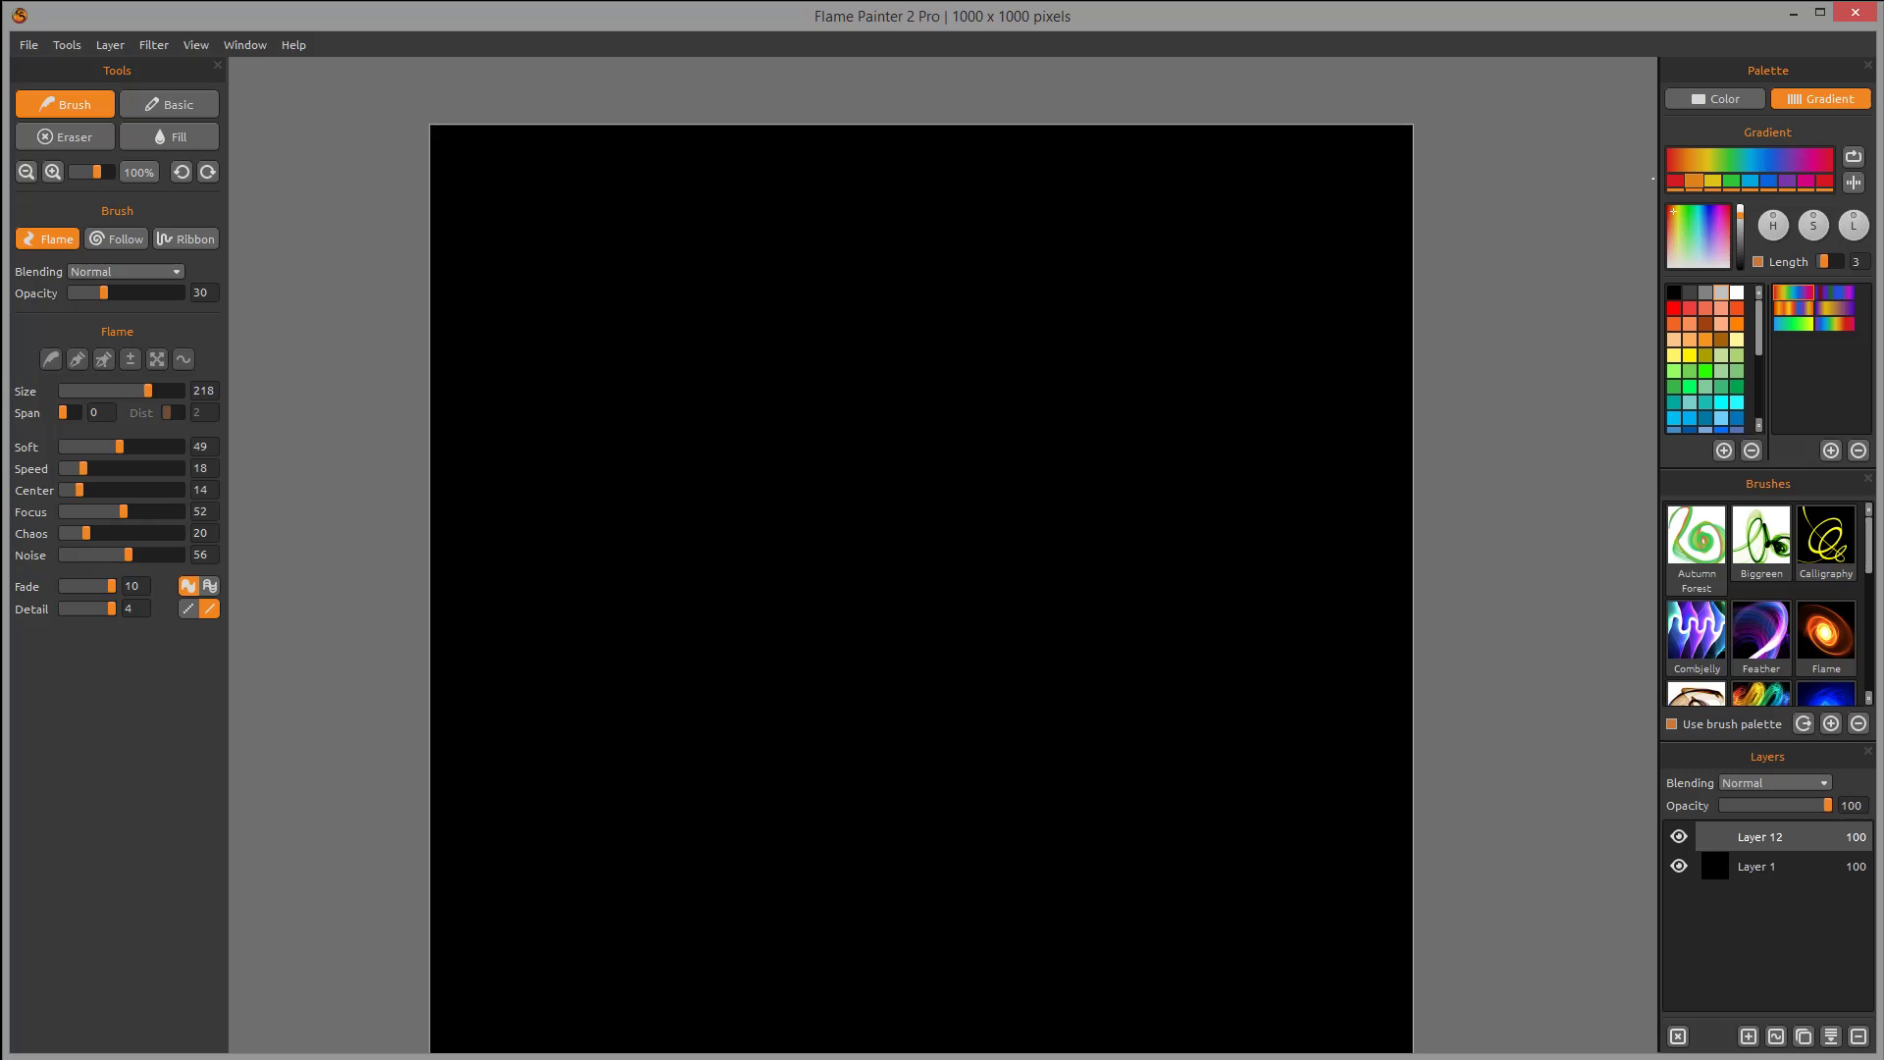
{"action": "mouse_move", "coordinate": [1560, 203]}
{"action": "left_mouse_down"}
{"action": "mouse_move", "coordinate": [471, 303]}
{"action": "mouse_move", "coordinate": [892, 210]}
{"action": "mouse_move", "coordinate": [933, 400]}
{"action": "mouse_move", "coordinate": [623, 774]}
{"action": "mouse_move", "coordinate": [844, 589]}
{"action": "mouse_move", "coordinate": [982, 225]}
{"action": "mouse_move", "coordinate": [1040, 550]}
{"action": "mouse_move", "coordinate": [1226, 876]}
{"action": "mouse_move", "coordinate": [1177, 327]}
{"action": "mouse_move", "coordinate": [618, 631]}
{"action": "mouse_move", "coordinate": [1051, 975]}
{"action": "mouse_move", "coordinate": [1473, 911]}
{"action": "mouse_move", "coordinate": [1447, 883]}
{"action": "mouse_move", "coordinate": [1412, 687]}
{"action": "left_mouse_up"}
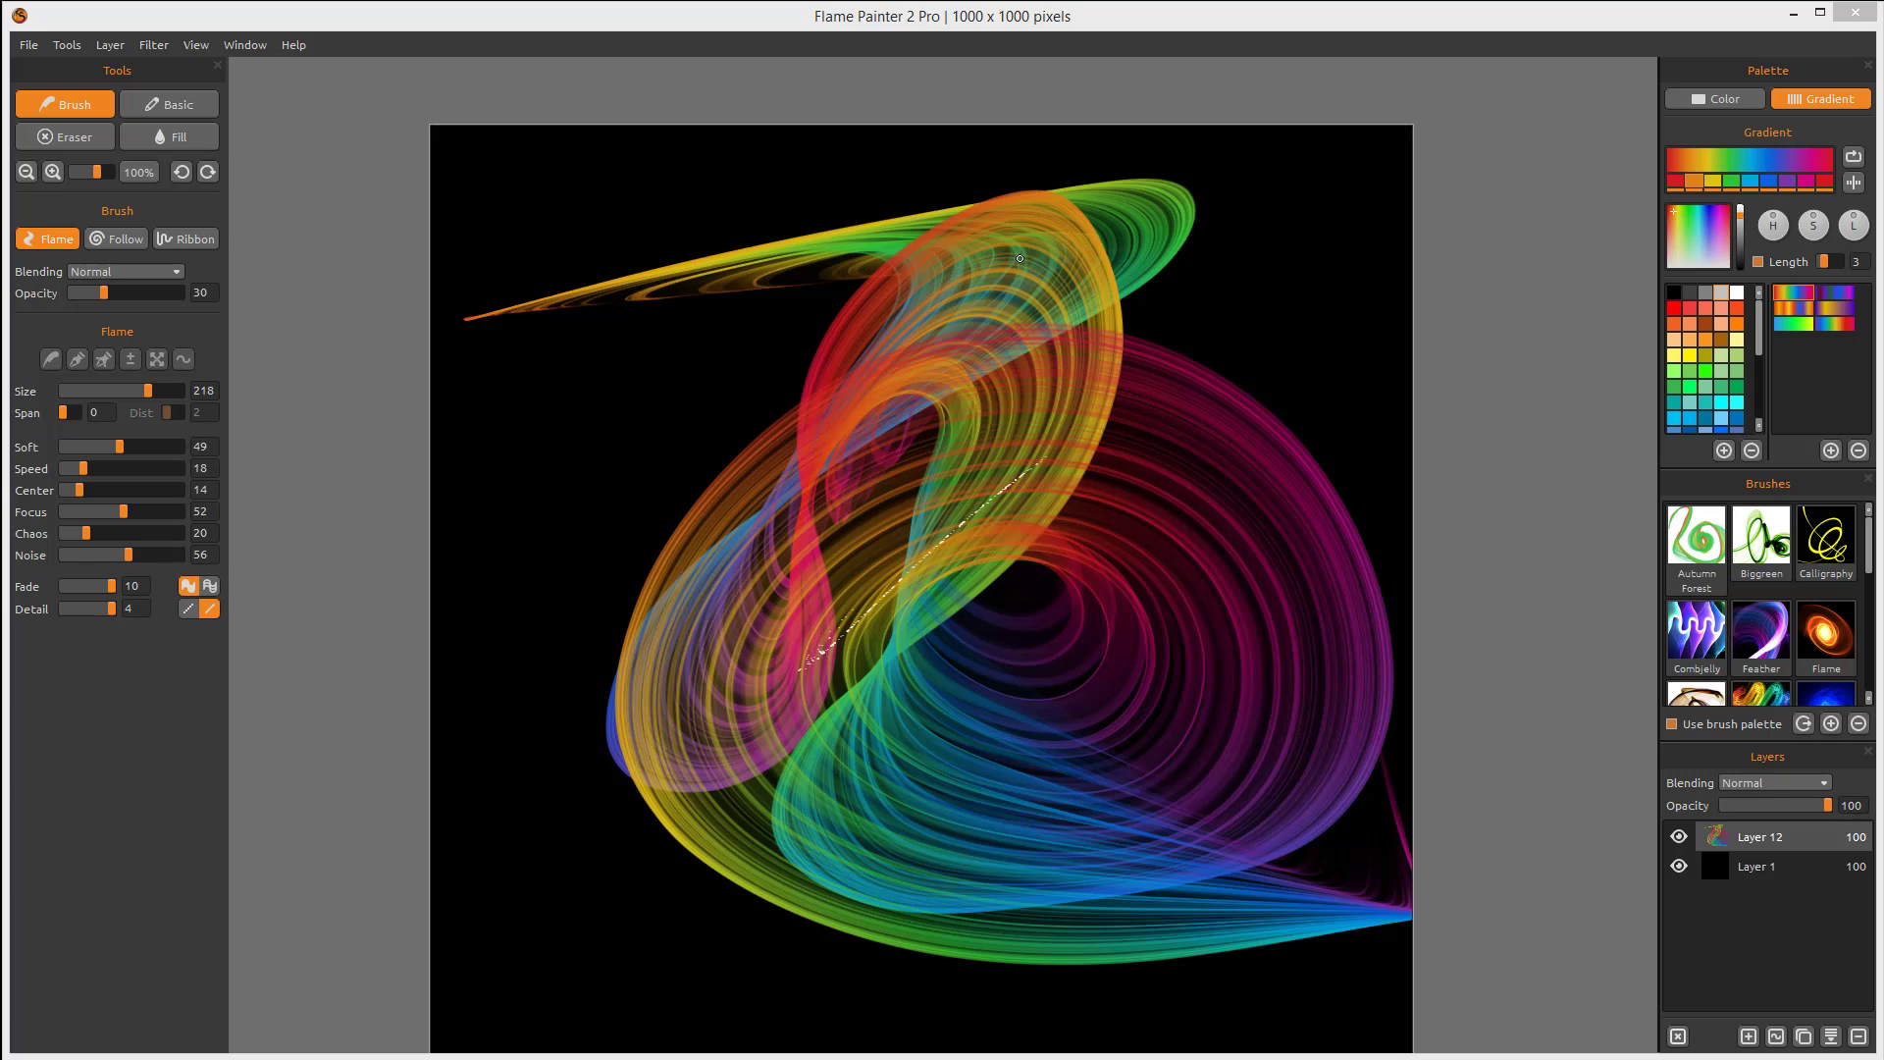
{"action": "mouse_move", "coordinate": [427, 510]}
{"action": "left_mouse_down"}
{"action": "mouse_move", "coordinate": [542, 309]}
{"action": "mouse_move", "coordinate": [547, 887]}
{"action": "mouse_move", "coordinate": [799, 315]}
{"action": "mouse_move", "coordinate": [1138, 721]}
{"action": "left_mouse_up"}
{"action": "mouse_move", "coordinate": [1361, 474]}
{"action": "left_mouse_down"}
{"action": "mouse_move", "coordinate": [1530, 412]}
{"action": "mouse_move", "coordinate": [942, 554]}
{"action": "left_mouse_up"}
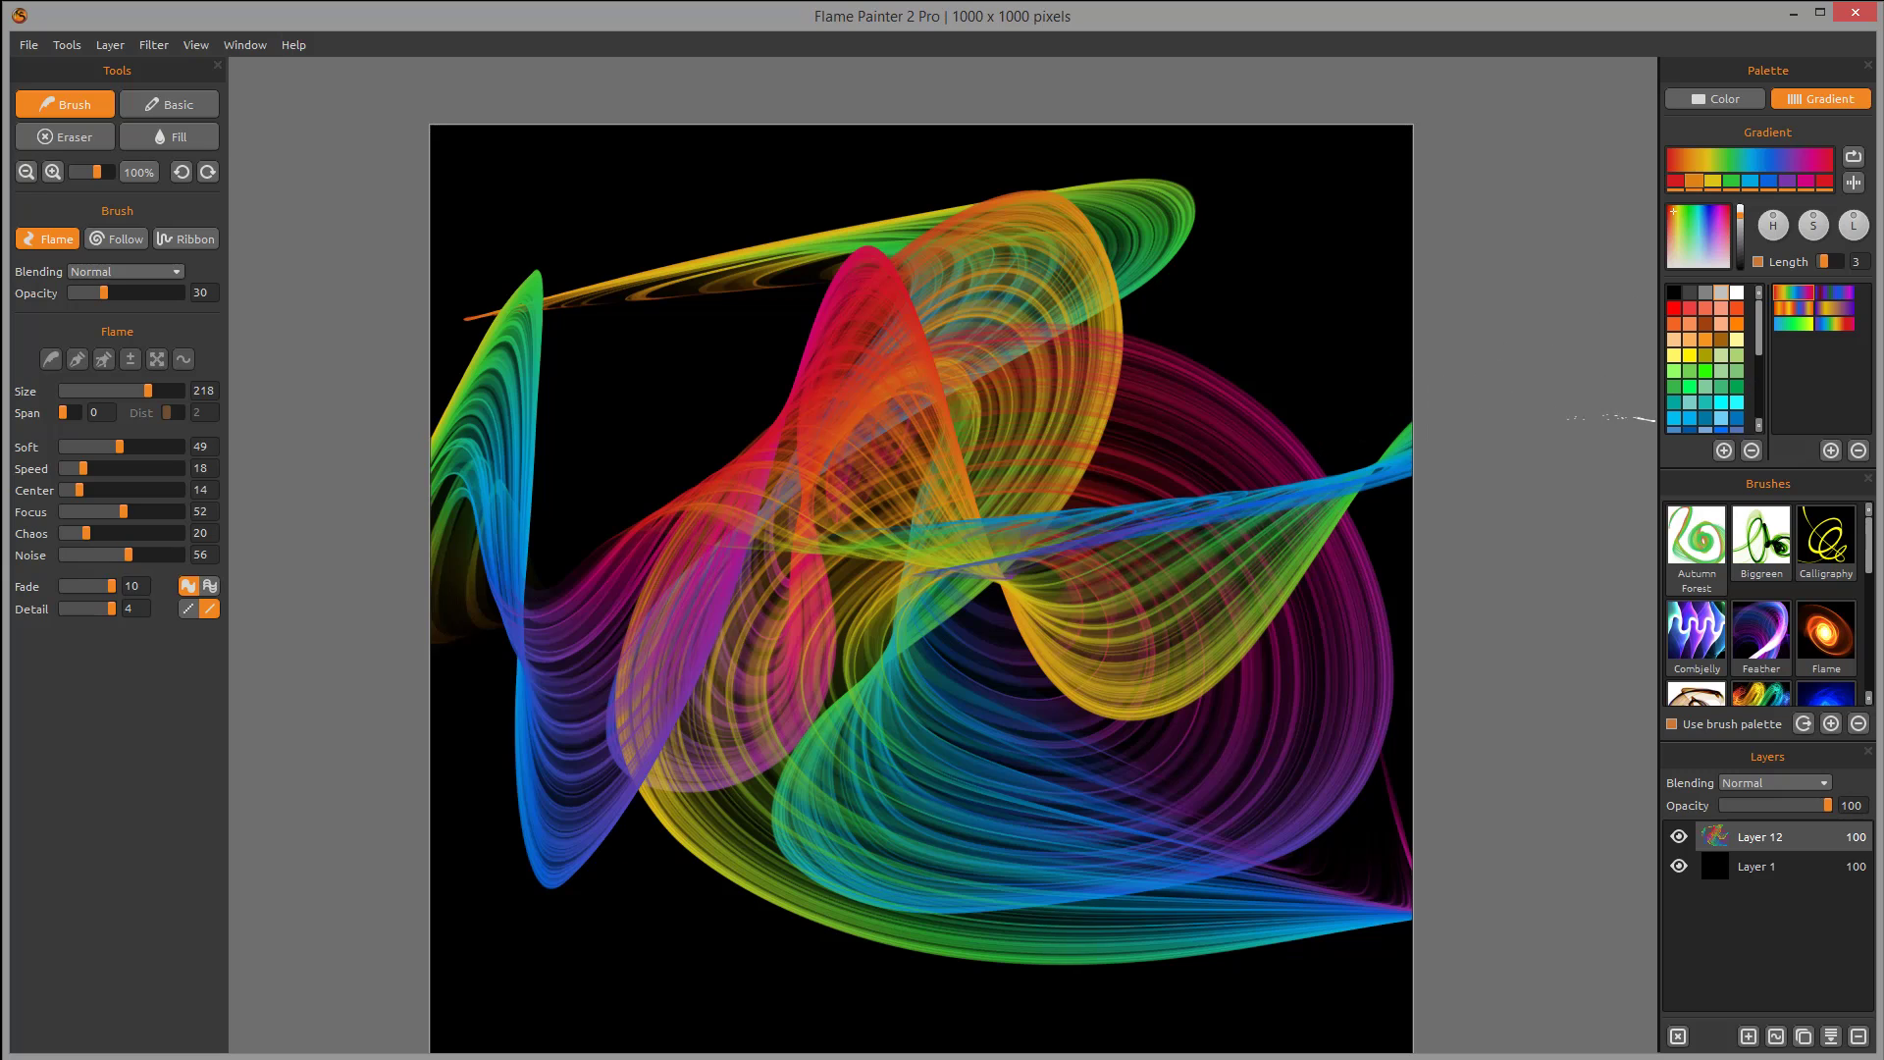
- Switch to the Autumn Forest brush, clear the layer, and paint a rainbow ribbon across the top
{"action": "left_click", "coordinate": [1695, 539]}
{"action": "key", "text": "Delete"}
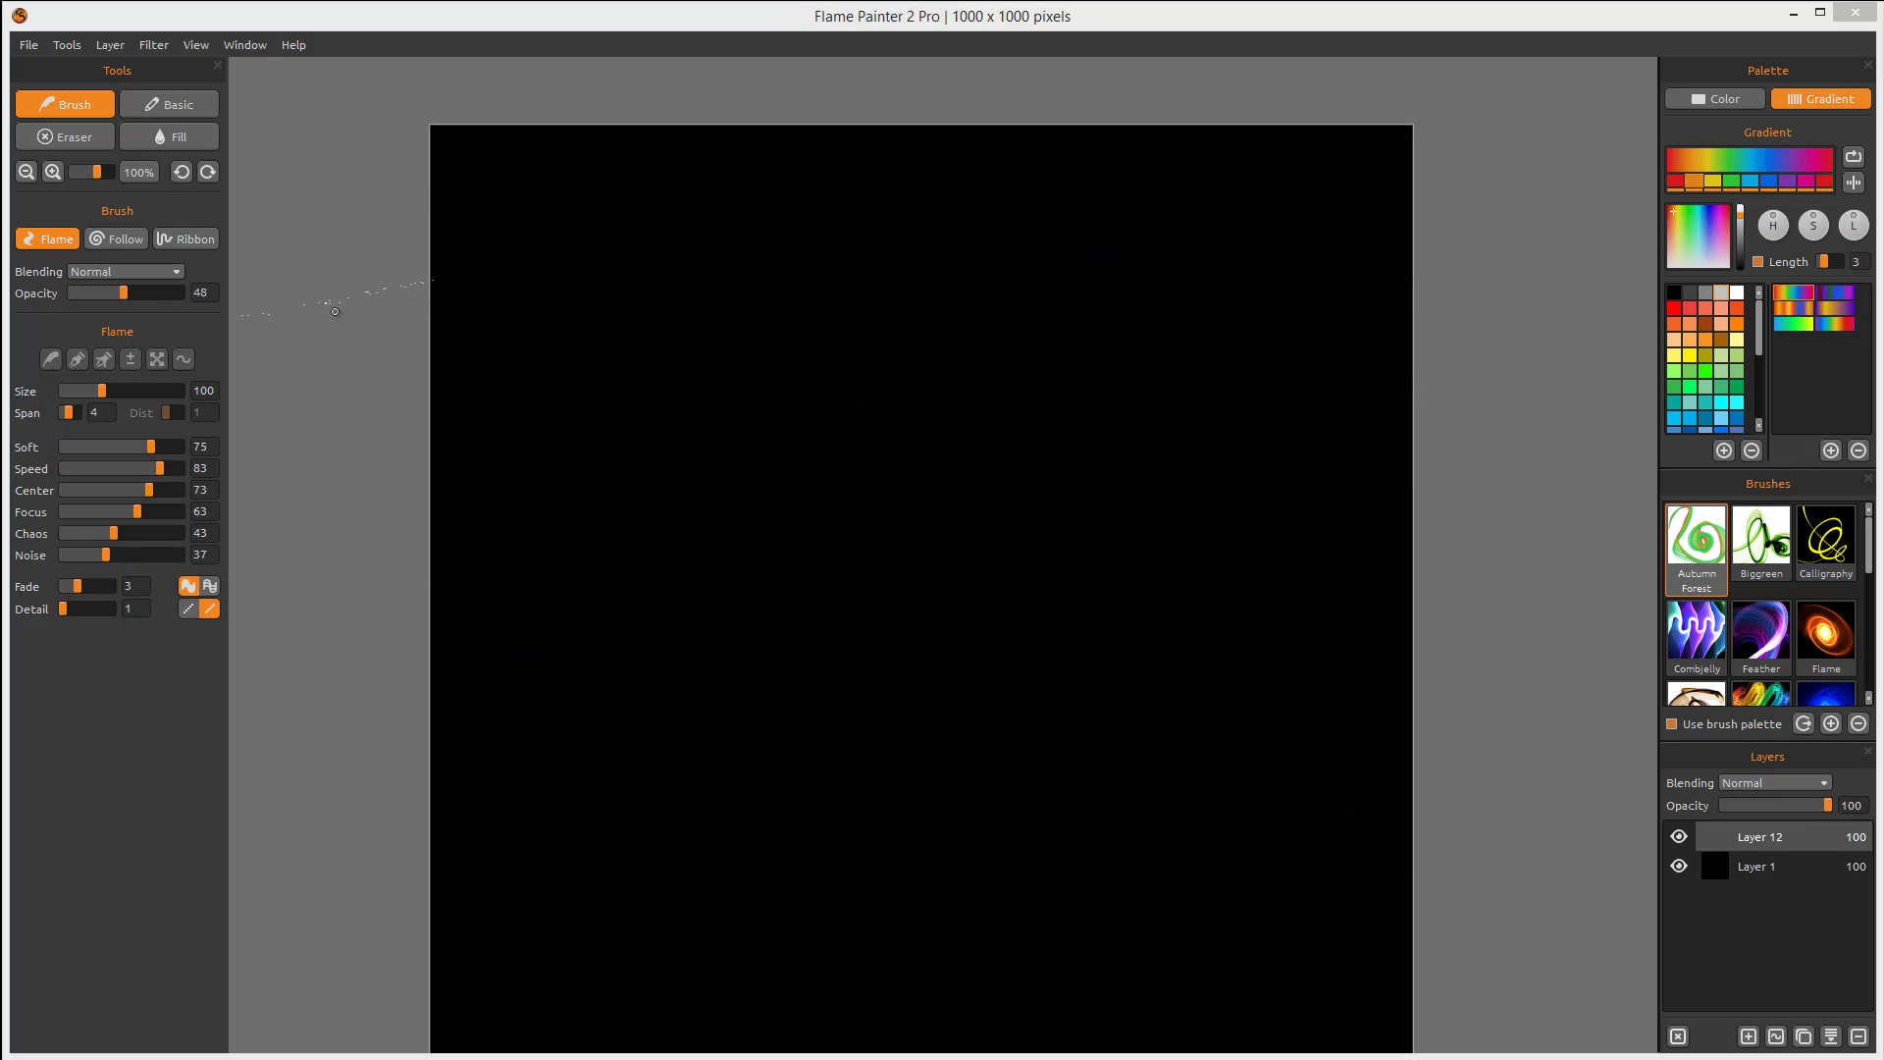
{"action": "mouse_move", "coordinate": [383, 432]}
{"action": "left_mouse_down"}
{"action": "mouse_move", "coordinate": [546, 192]}
{"action": "mouse_move", "coordinate": [677, 183]}
{"action": "mouse_move", "coordinate": [529, 549]}
{"action": "mouse_move", "coordinate": [668, 493]}
{"action": "mouse_move", "coordinate": [899, 220]}
{"action": "mouse_move", "coordinate": [926, 495]}
{"action": "mouse_move", "coordinate": [1113, 299]}
{"action": "mouse_move", "coordinate": [1152, 460]}
{"action": "mouse_move", "coordinate": [1344, 274]}
{"action": "mouse_move", "coordinate": [1467, 436]}
{"action": "left_mouse_up"}
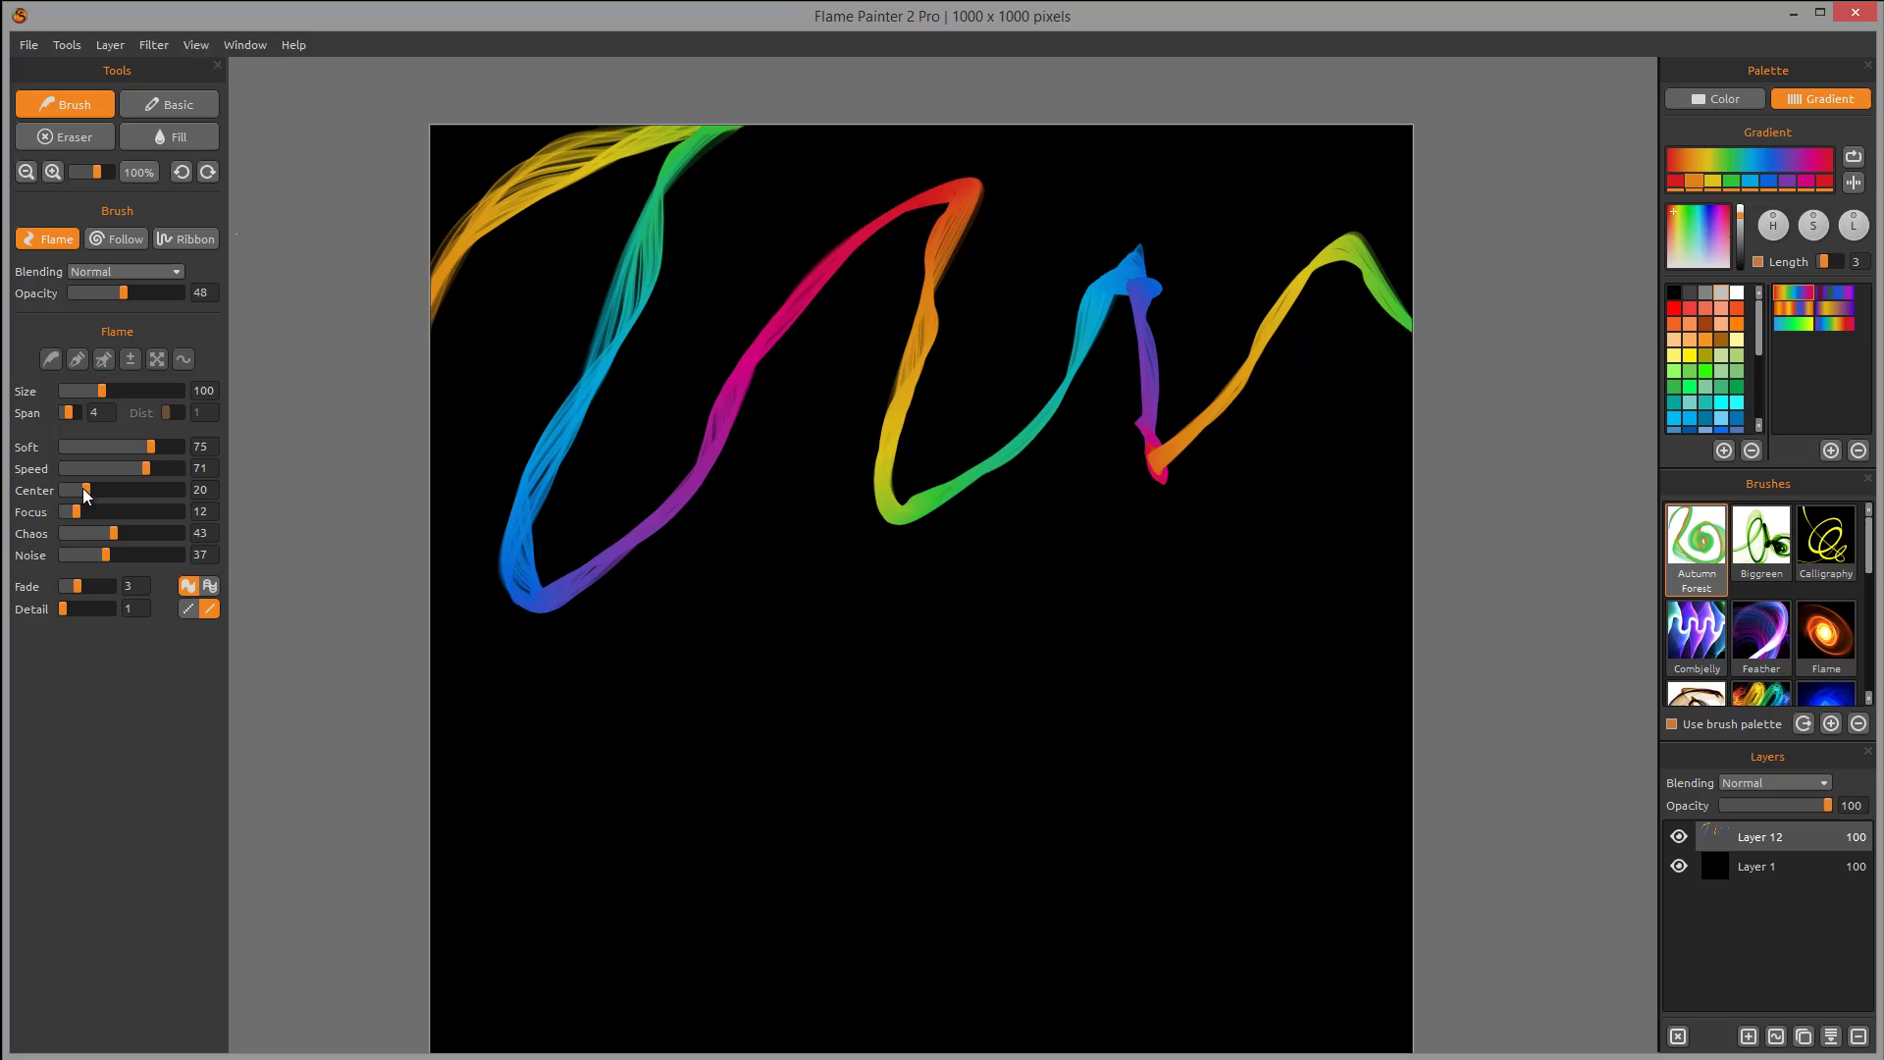
- Lower Center to 12, turn on gradient length, and paint two more rainbow ribbons
{"action": "left_click_drag", "start_coordinate": [85, 489], "coordinate": [74, 490]}
{"action": "mouse_move", "coordinate": [362, 534]}
{"action": "left_mouse_down"}
{"action": "mouse_move", "coordinate": [774, 504]}
{"action": "mouse_move", "coordinate": [998, 616]}
{"action": "mouse_move", "coordinate": [1375, 378]}
{"action": "mouse_move", "coordinate": [1493, 756]}
{"action": "left_mouse_up"}
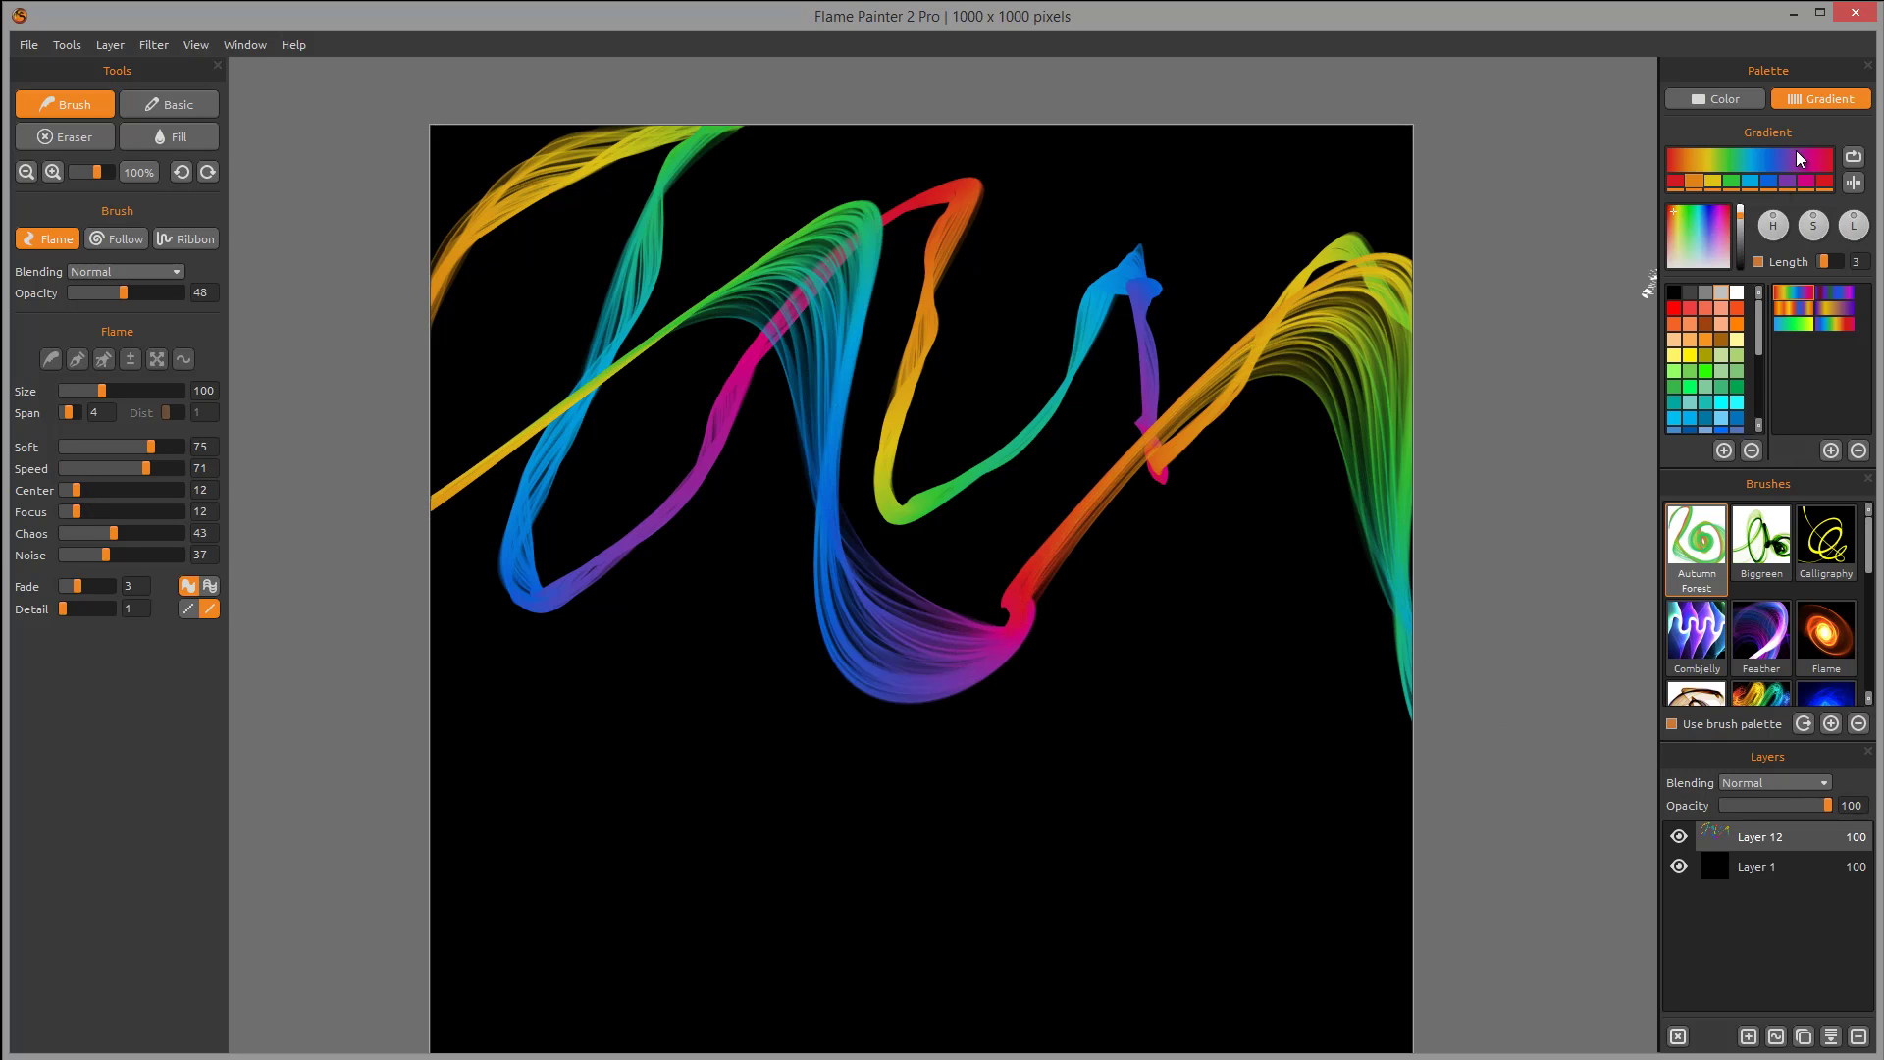
{"action": "left_click", "coordinate": [1758, 260]}
{"action": "mouse_move", "coordinate": [420, 769]}
{"action": "left_mouse_down"}
{"action": "mouse_move", "coordinate": [716, 991]}
{"action": "mouse_move", "coordinate": [1075, 738]}
{"action": "mouse_move", "coordinate": [1325, 1001]}
{"action": "mouse_move", "coordinate": [1210, 631]}
{"action": "mouse_move", "coordinate": [1594, 837]}
{"action": "left_mouse_up"}
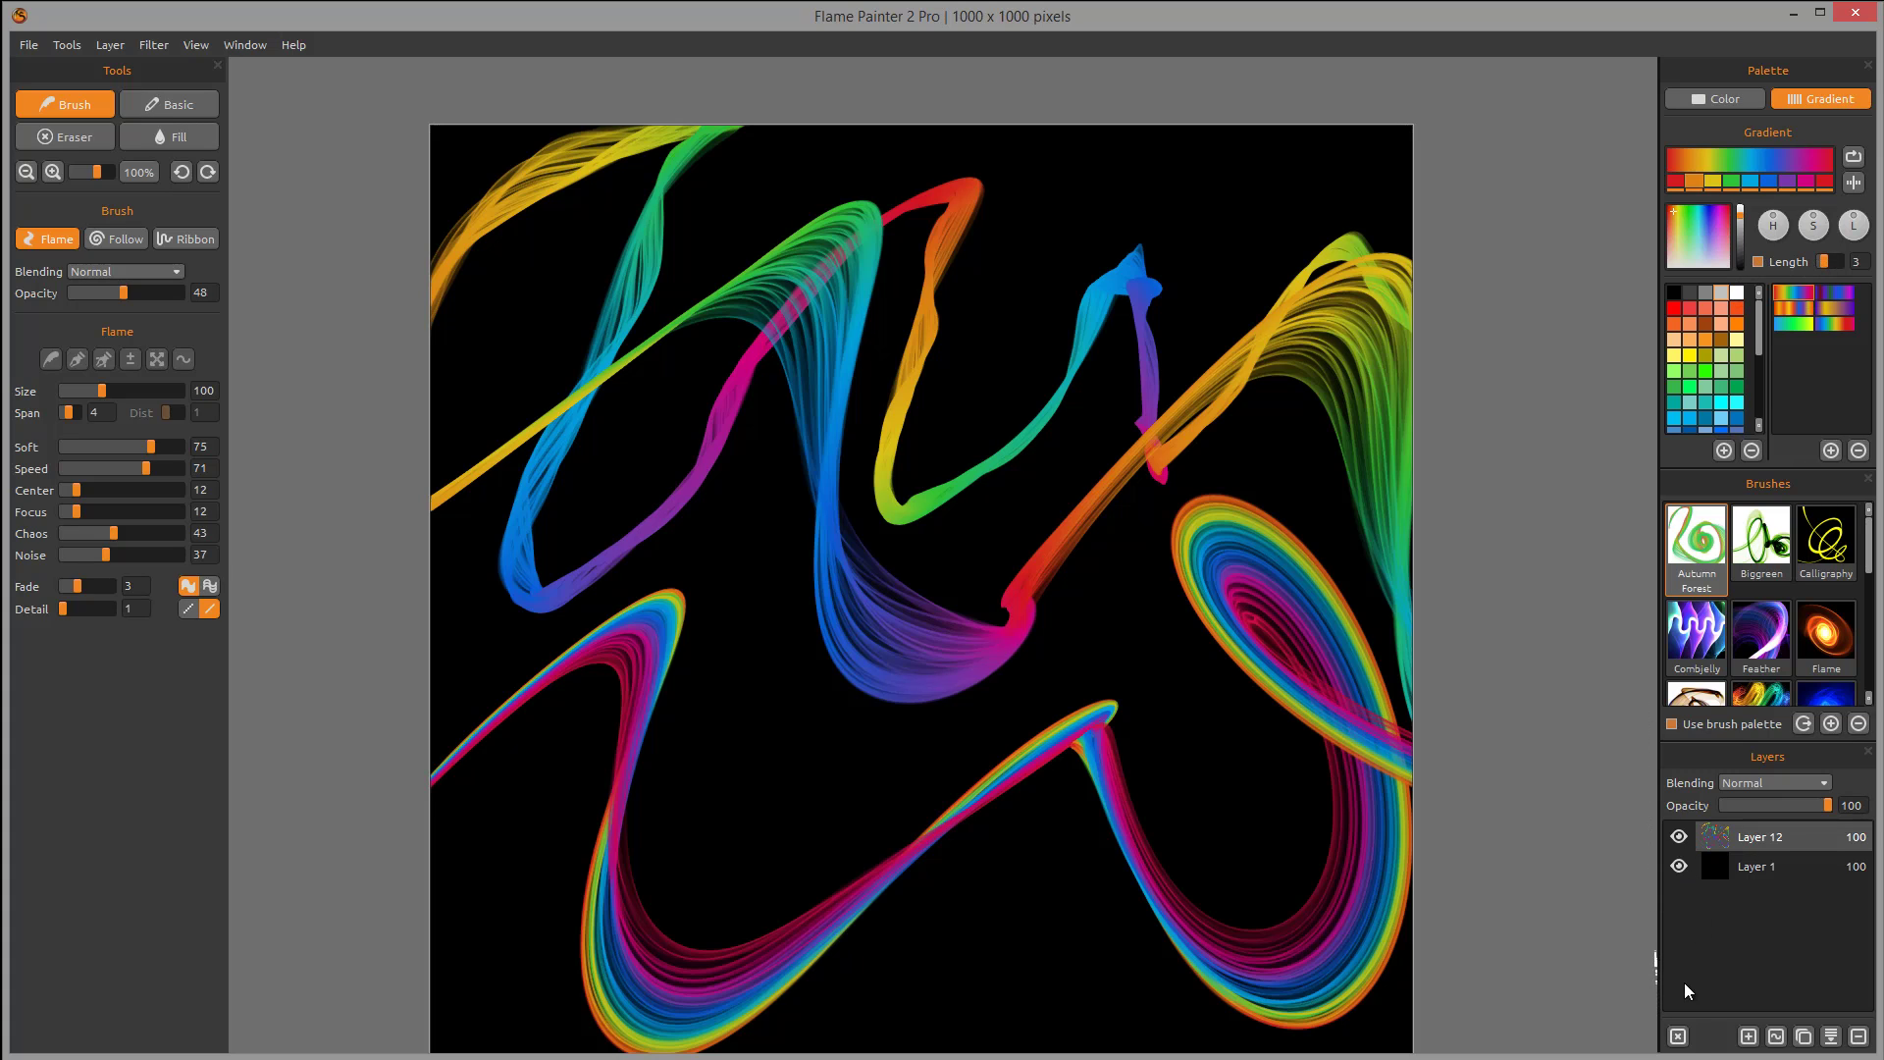
- Clear the layer, paint a slow gradient wave on top and a rainbow ribbon below, then disable gradient length
{"action": "left_click", "coordinate": [1678, 1036]}
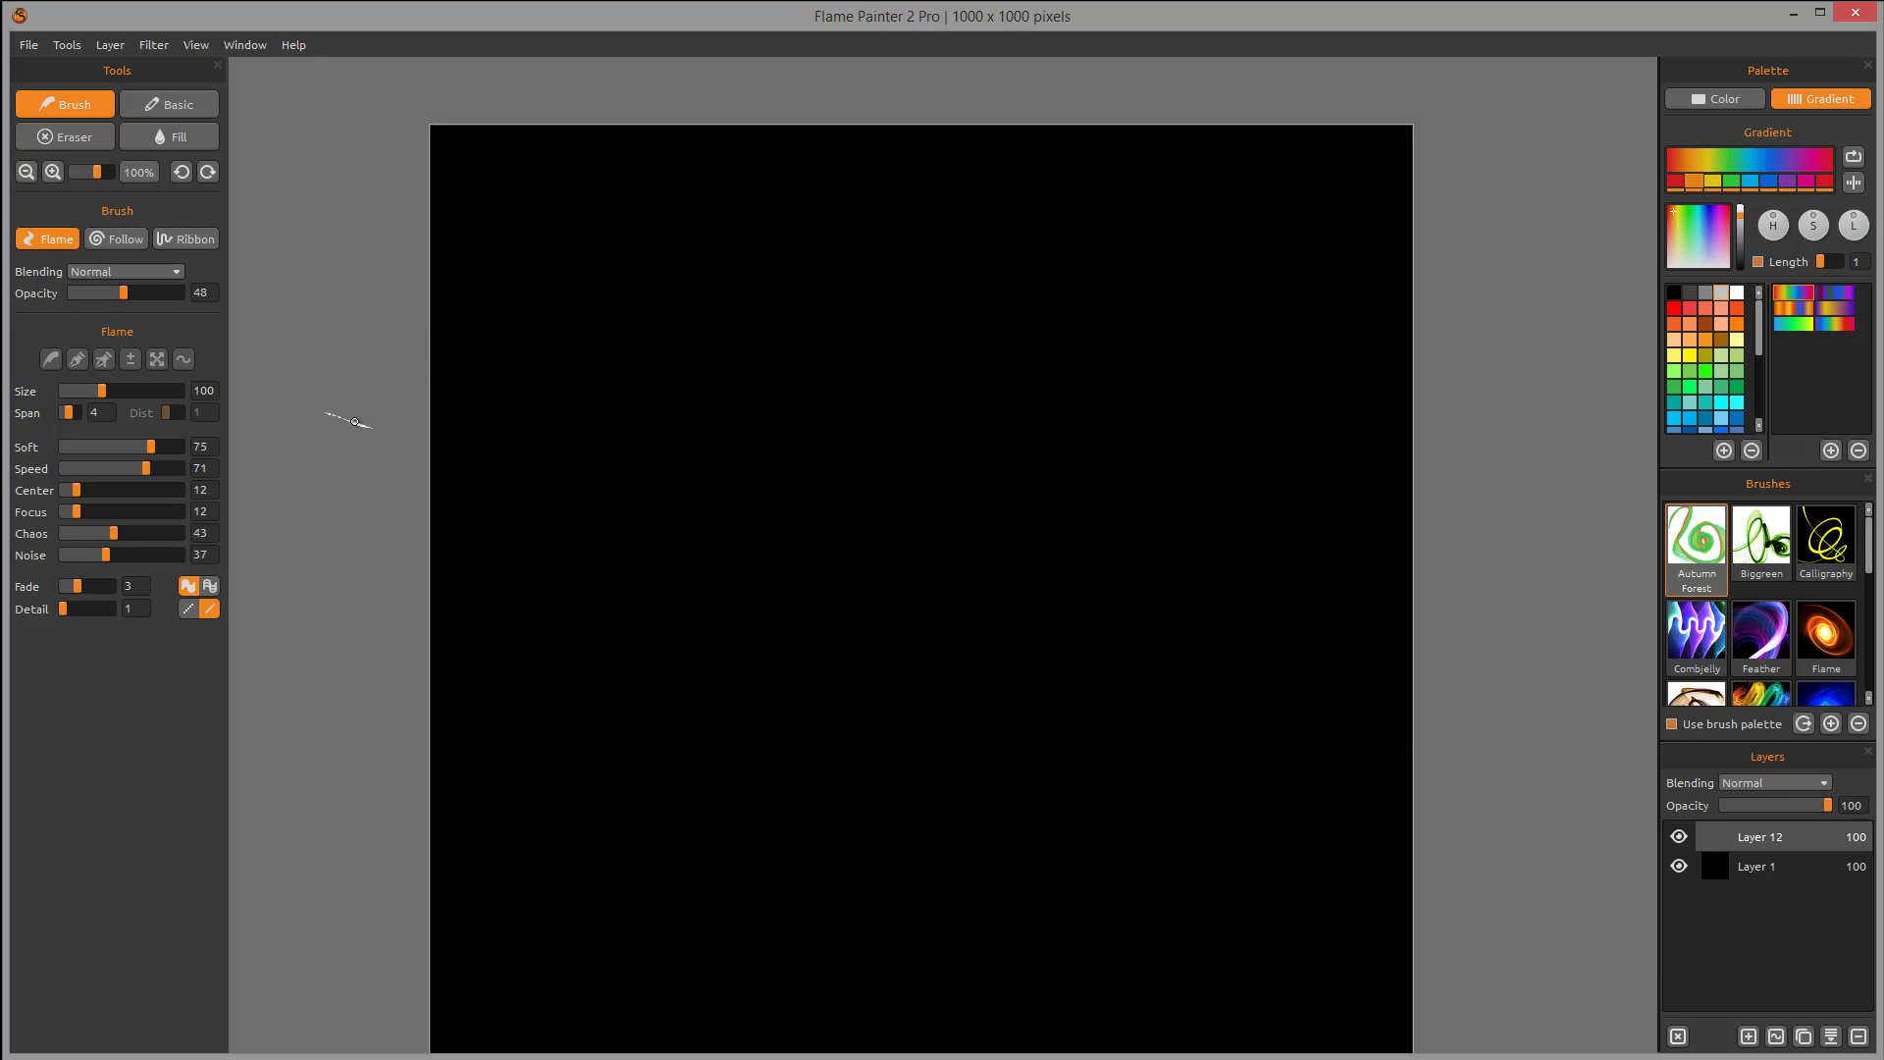
{"action": "mouse_move", "coordinate": [373, 397]}
{"action": "left_mouse_down"}
{"action": "mouse_move", "coordinate": [539, 383]}
{"action": "mouse_move", "coordinate": [572, 622]}
{"action": "mouse_move", "coordinate": [786, 252]}
{"action": "mouse_move", "coordinate": [802, 719]}
{"action": "mouse_move", "coordinate": [1080, 232]}
{"action": "mouse_move", "coordinate": [1136, 721]}
{"action": "mouse_move", "coordinate": [1336, 198]}
{"action": "mouse_move", "coordinate": [1442, 628]}
{"action": "mouse_move", "coordinate": [1643, 587]}
{"action": "left_mouse_up"}
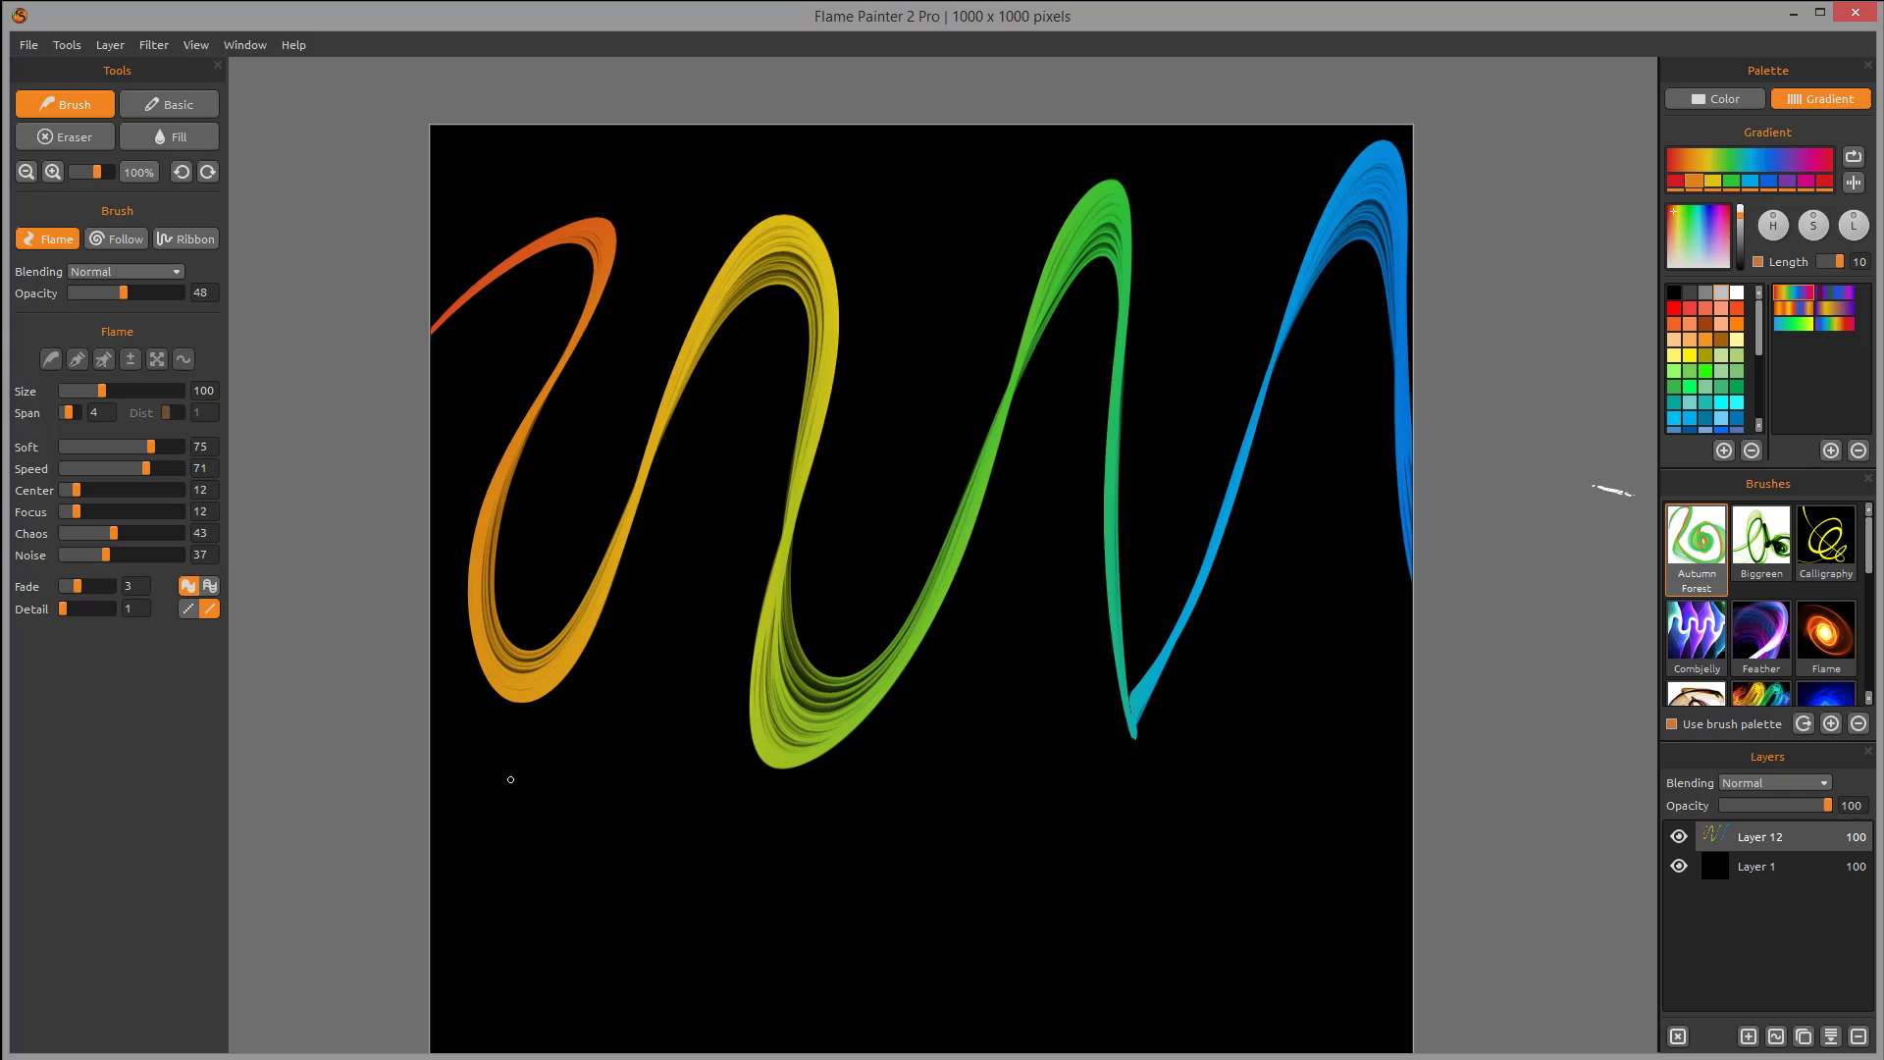
{"action": "mouse_move", "coordinate": [353, 883]}
{"action": "left_mouse_down"}
{"action": "mouse_move", "coordinate": [468, 776]}
{"action": "mouse_move", "coordinate": [643, 676]}
{"action": "mouse_move", "coordinate": [591, 886]}
{"action": "mouse_move", "coordinate": [742, 899]}
{"action": "mouse_move", "coordinate": [914, 718]}
{"action": "mouse_move", "coordinate": [981, 738]}
{"action": "mouse_move", "coordinate": [1045, 821]}
{"action": "mouse_move", "coordinate": [1228, 951]}
{"action": "mouse_move", "coordinate": [1322, 579]}
{"action": "mouse_move", "coordinate": [1386, 556]}
{"action": "mouse_move", "coordinate": [1535, 675]}
{"action": "left_mouse_up"}
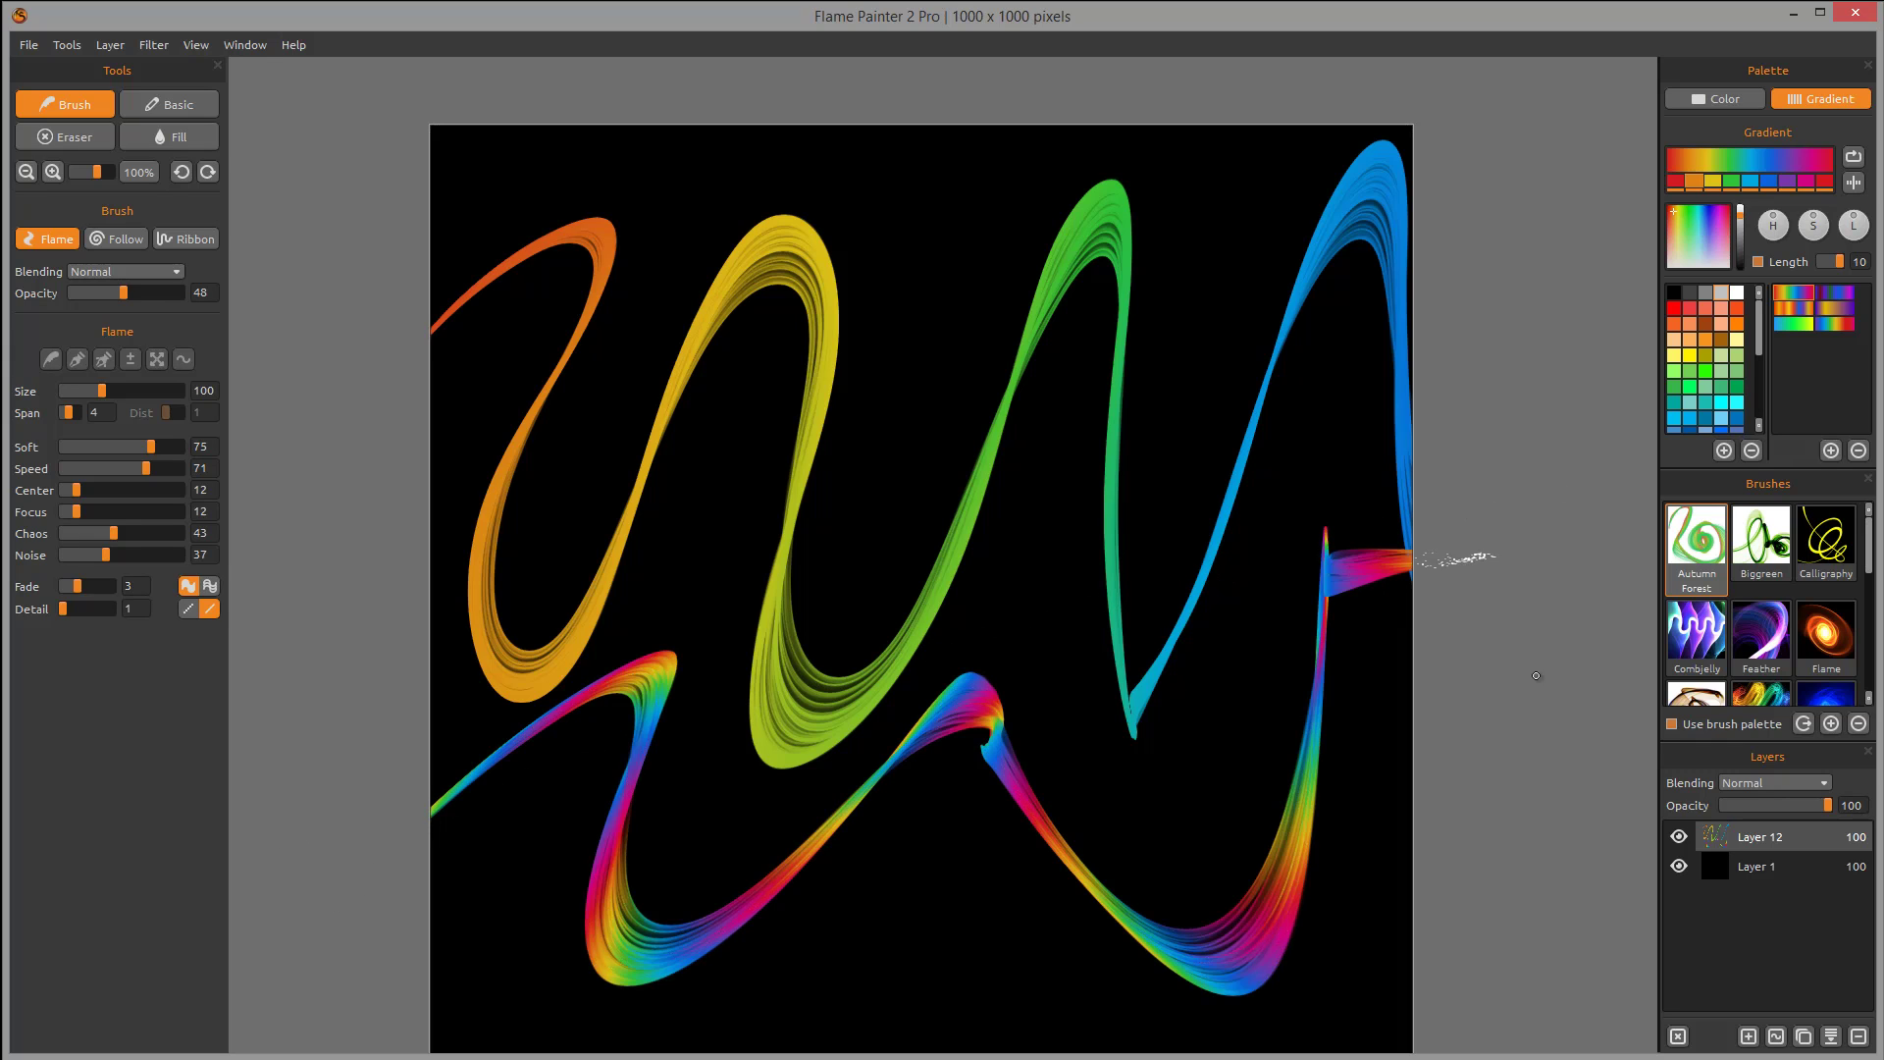
{"action": "left_click", "coordinate": [1756, 261]}
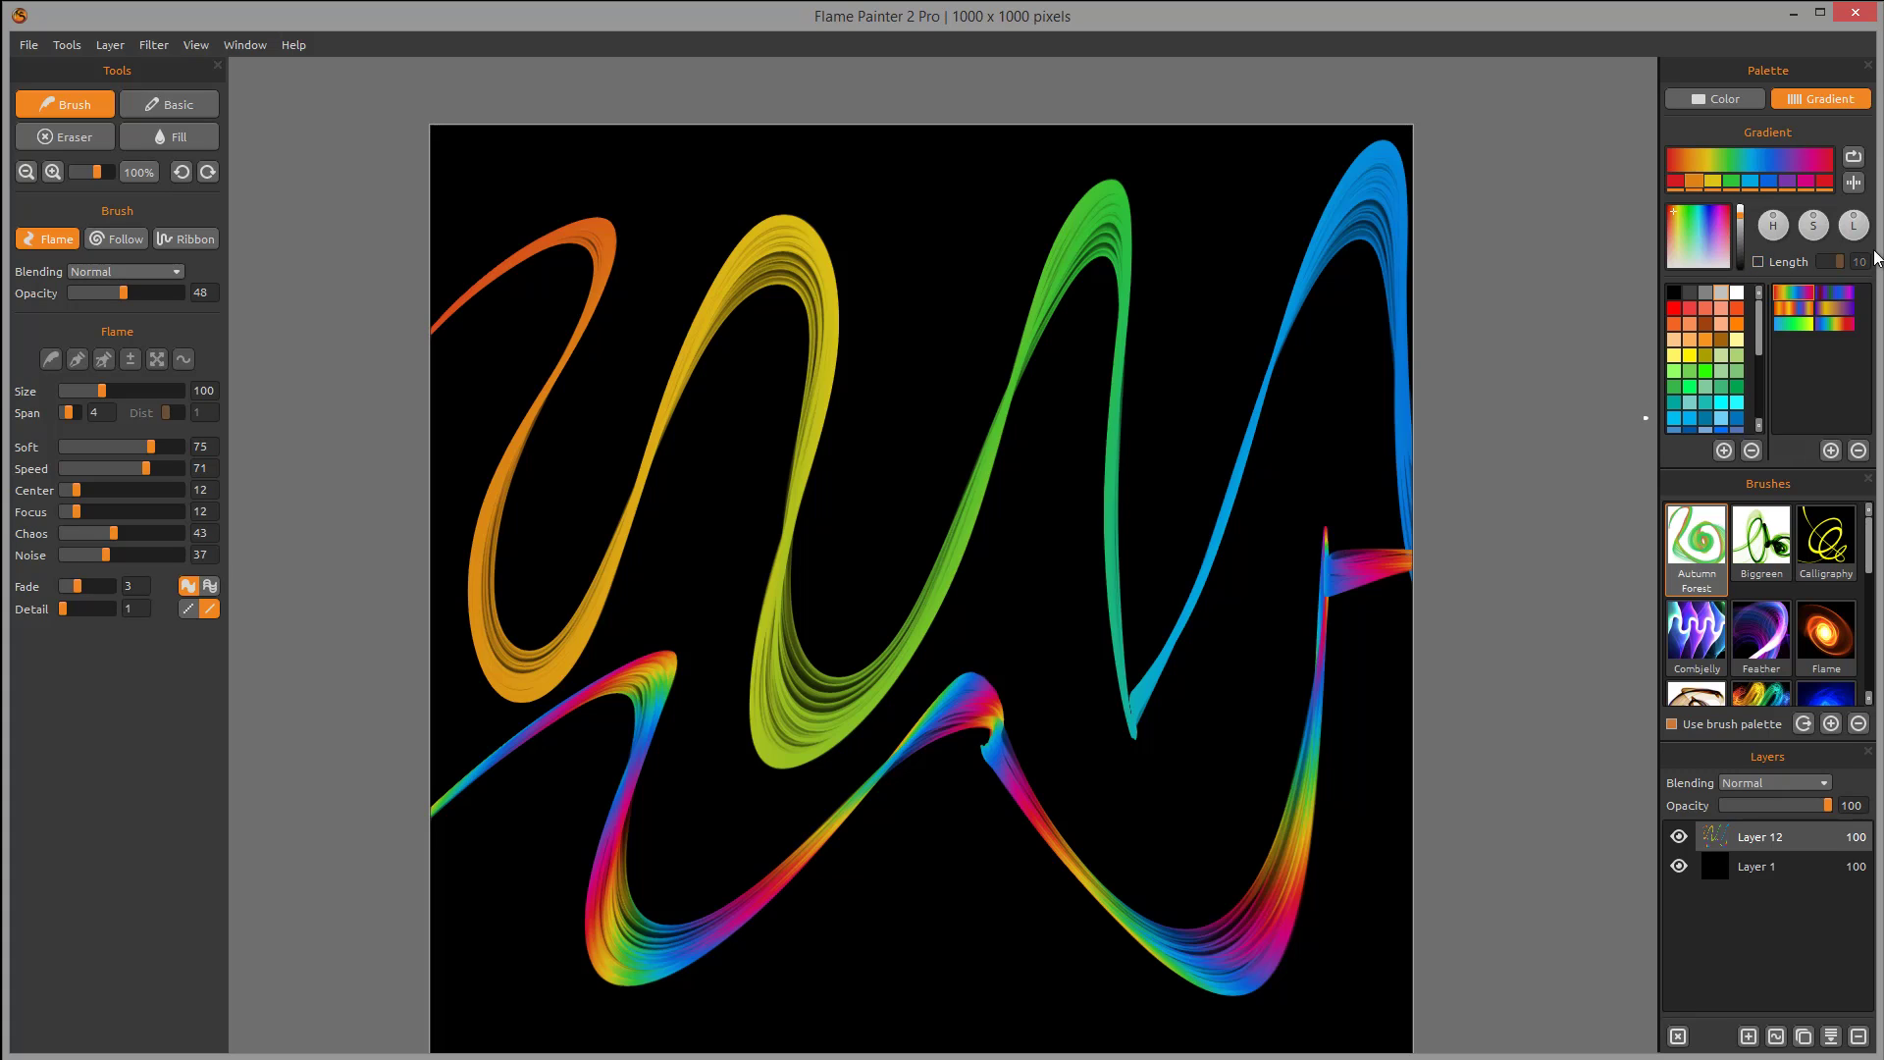
- With gradient length off, paint a rainbow ribbon rising to the top and out the right edge
{"action": "left_click", "coordinate": [1762, 261]}
{"action": "left_click", "coordinate": [1763, 261]}
{"action": "mouse_move", "coordinate": [366, 496]}
{"action": "left_mouse_down"}
{"action": "mouse_move", "coordinate": [707, 137]}
{"action": "mouse_move", "coordinate": [610, 656]}
{"action": "left_mouse_up"}
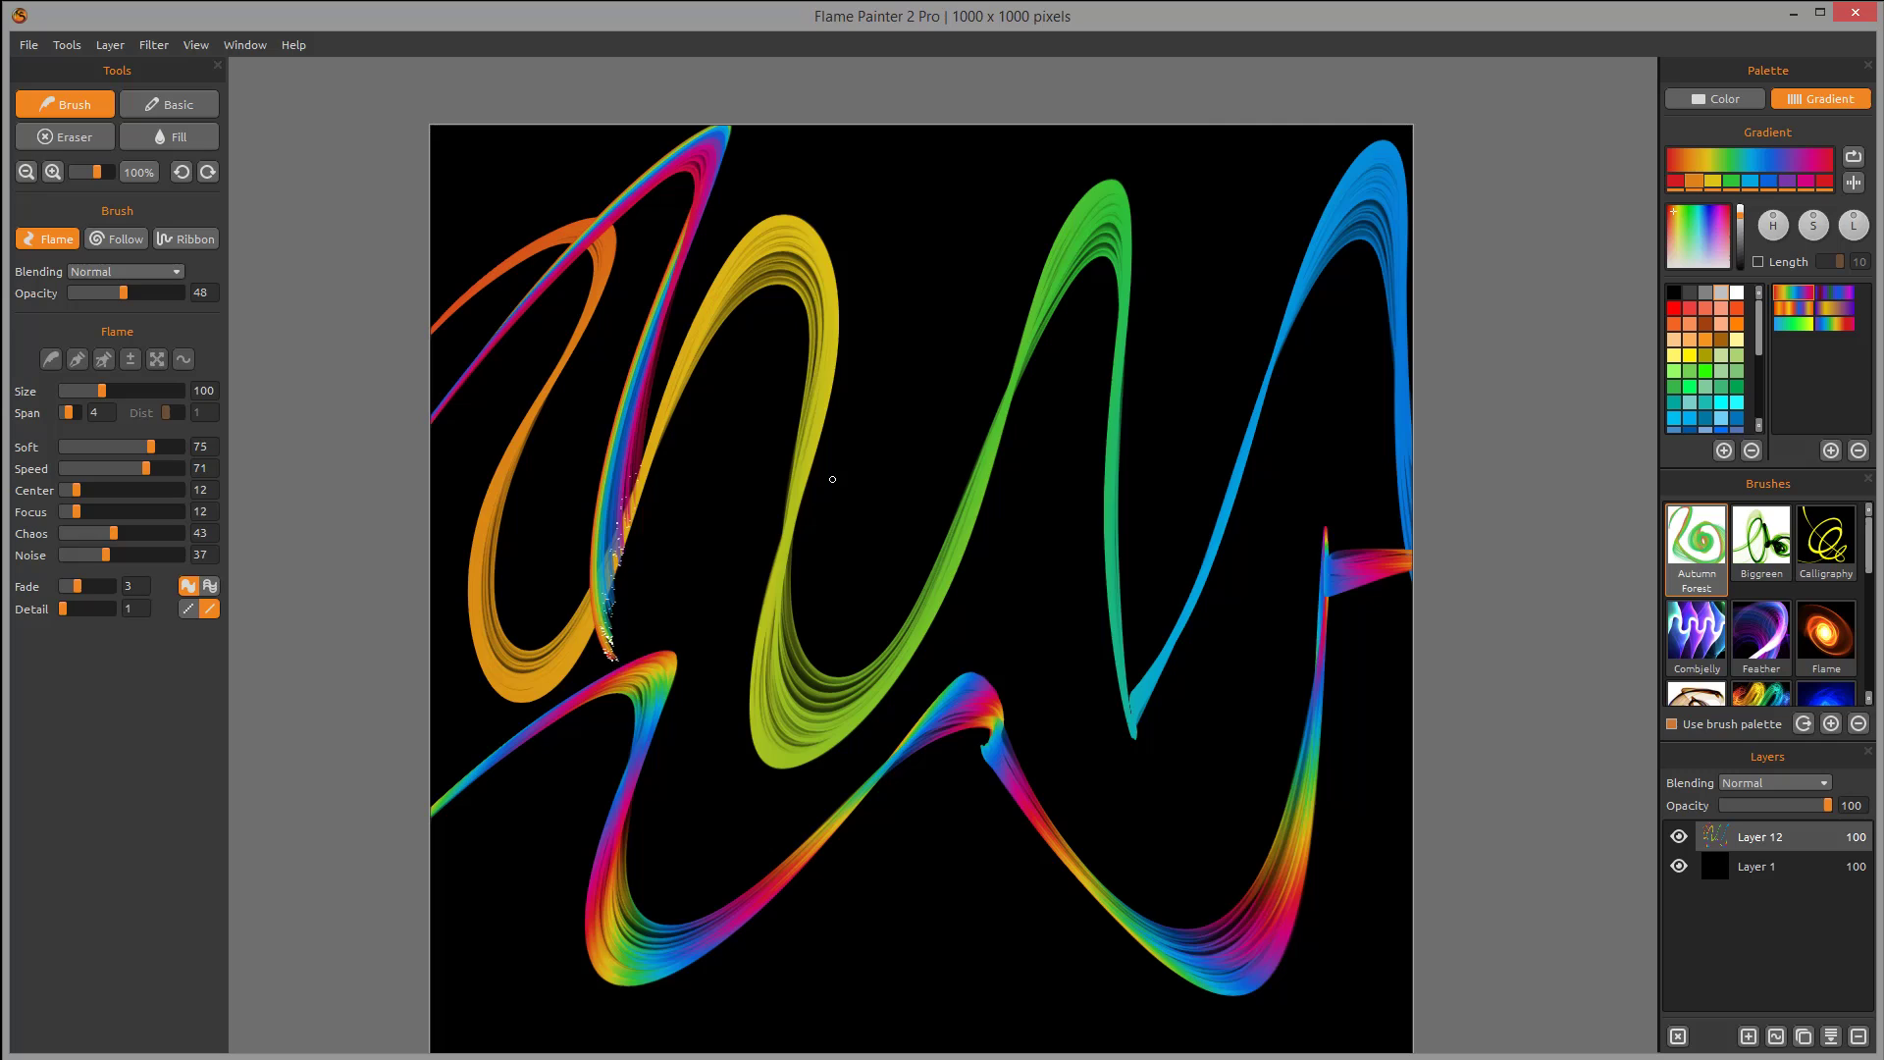
{"action": "mouse_move", "coordinate": [832, 478]}
{"action": "left_mouse_down"}
{"action": "mouse_move", "coordinate": [1139, 169]}
{"action": "mouse_move", "coordinate": [1248, 297]}
{"action": "mouse_move", "coordinate": [1304, 621]}
{"action": "mouse_move", "coordinate": [1568, 624]}
{"action": "left_mouse_up"}
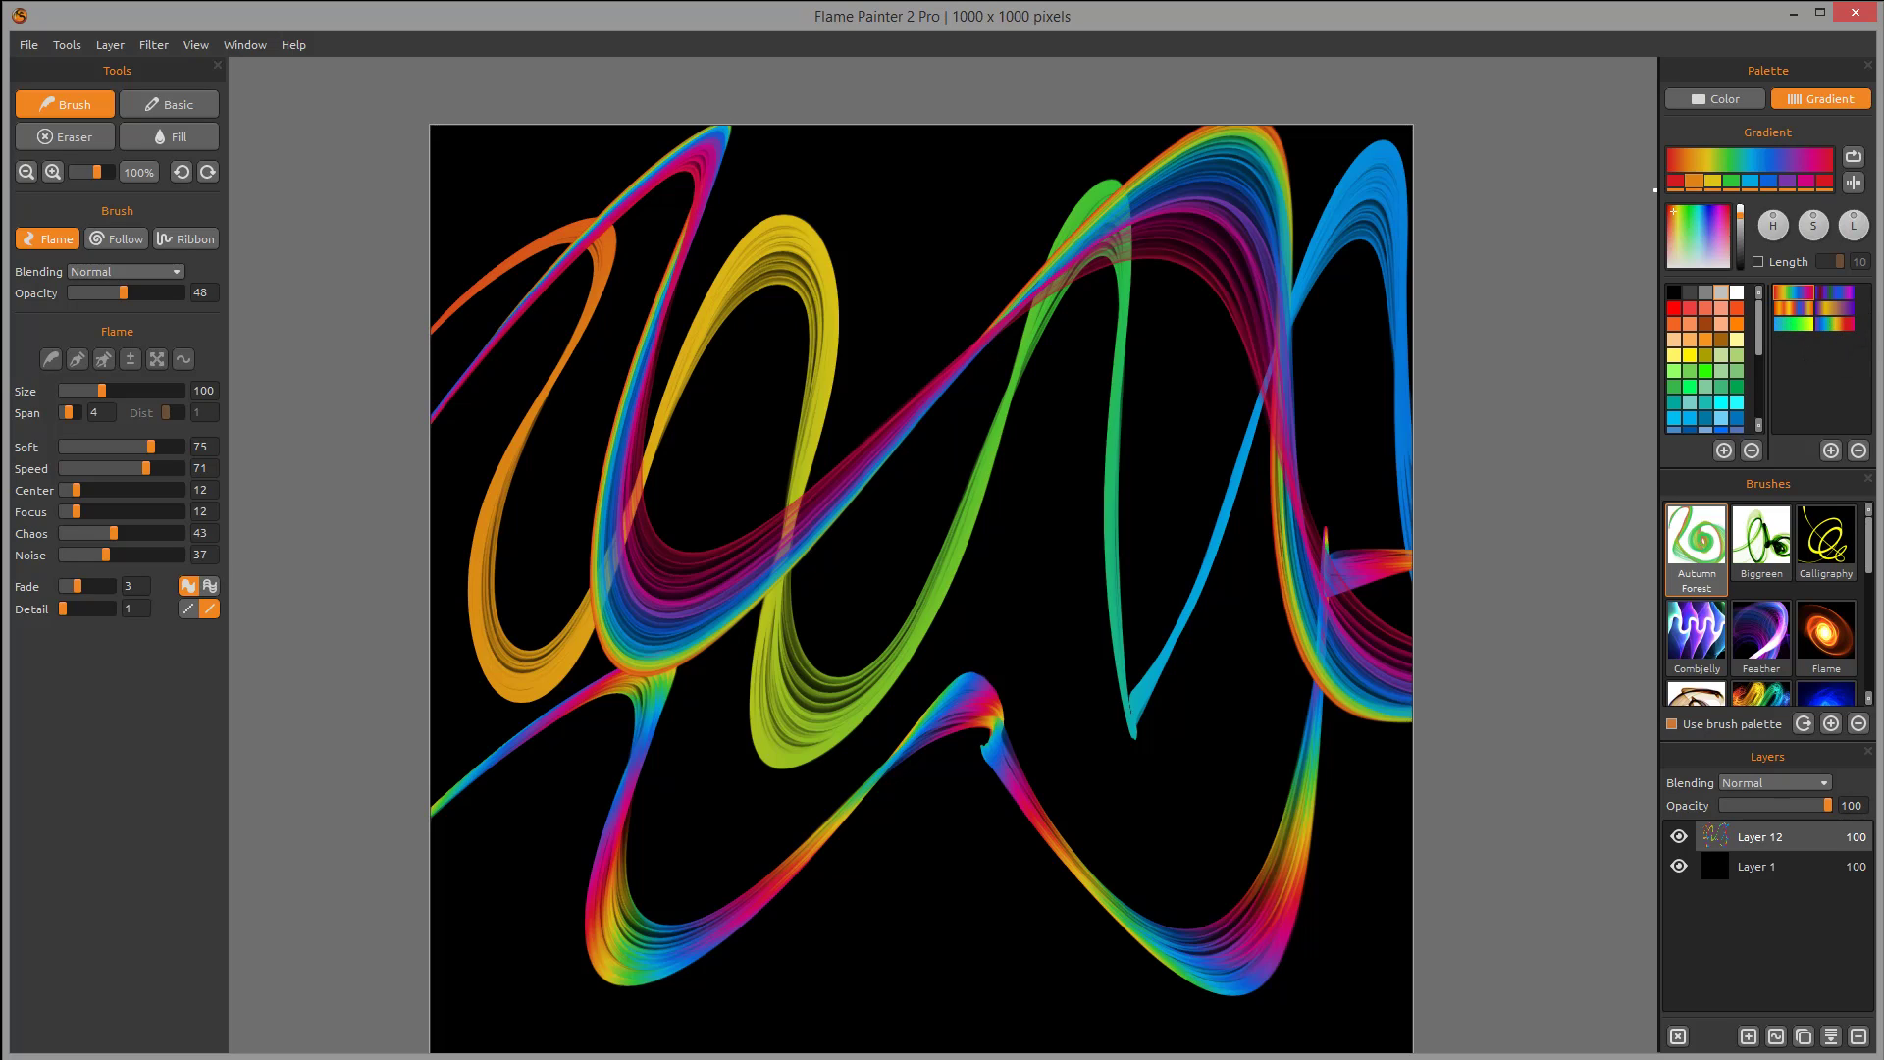
- Choose the red-to-red rainbow gradient, select its green, purple and magenta stops, and paint translucent loops
{"action": "left_click", "coordinate": [1793, 324]}
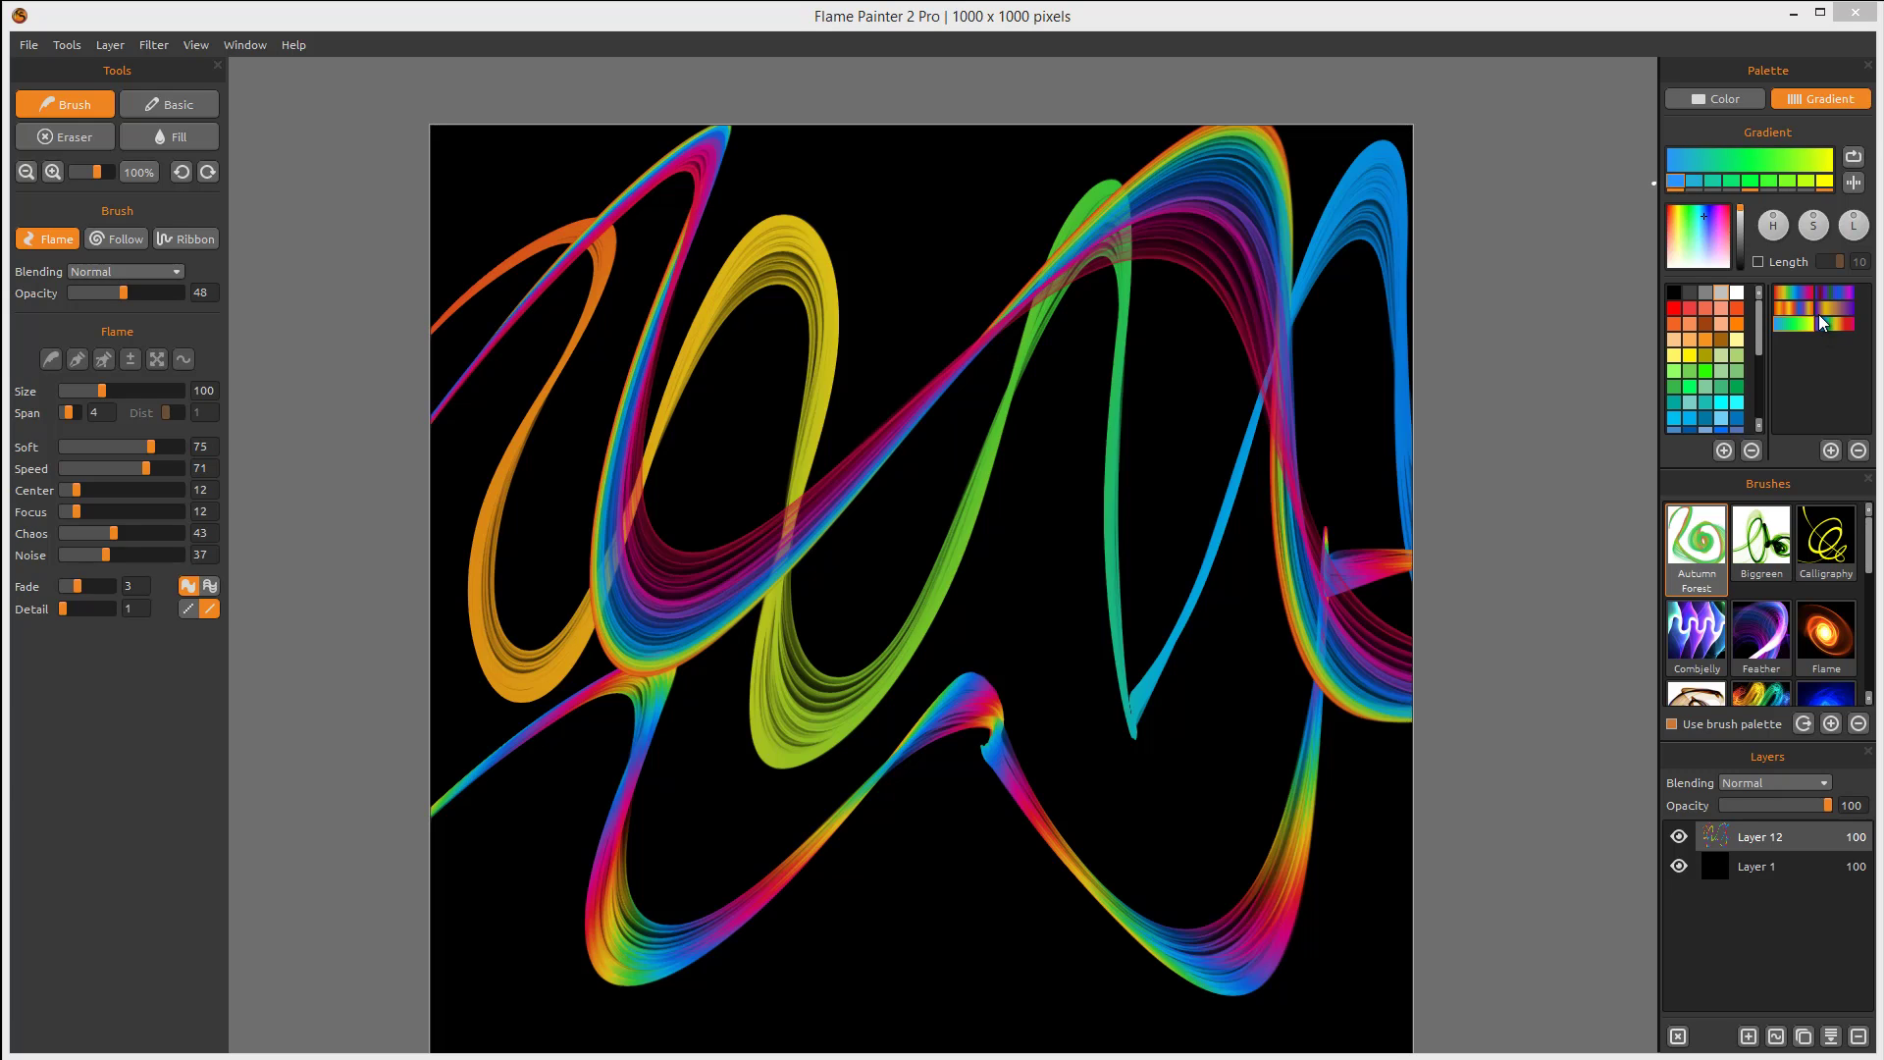
{"action": "left_click", "coordinate": [1791, 293]}
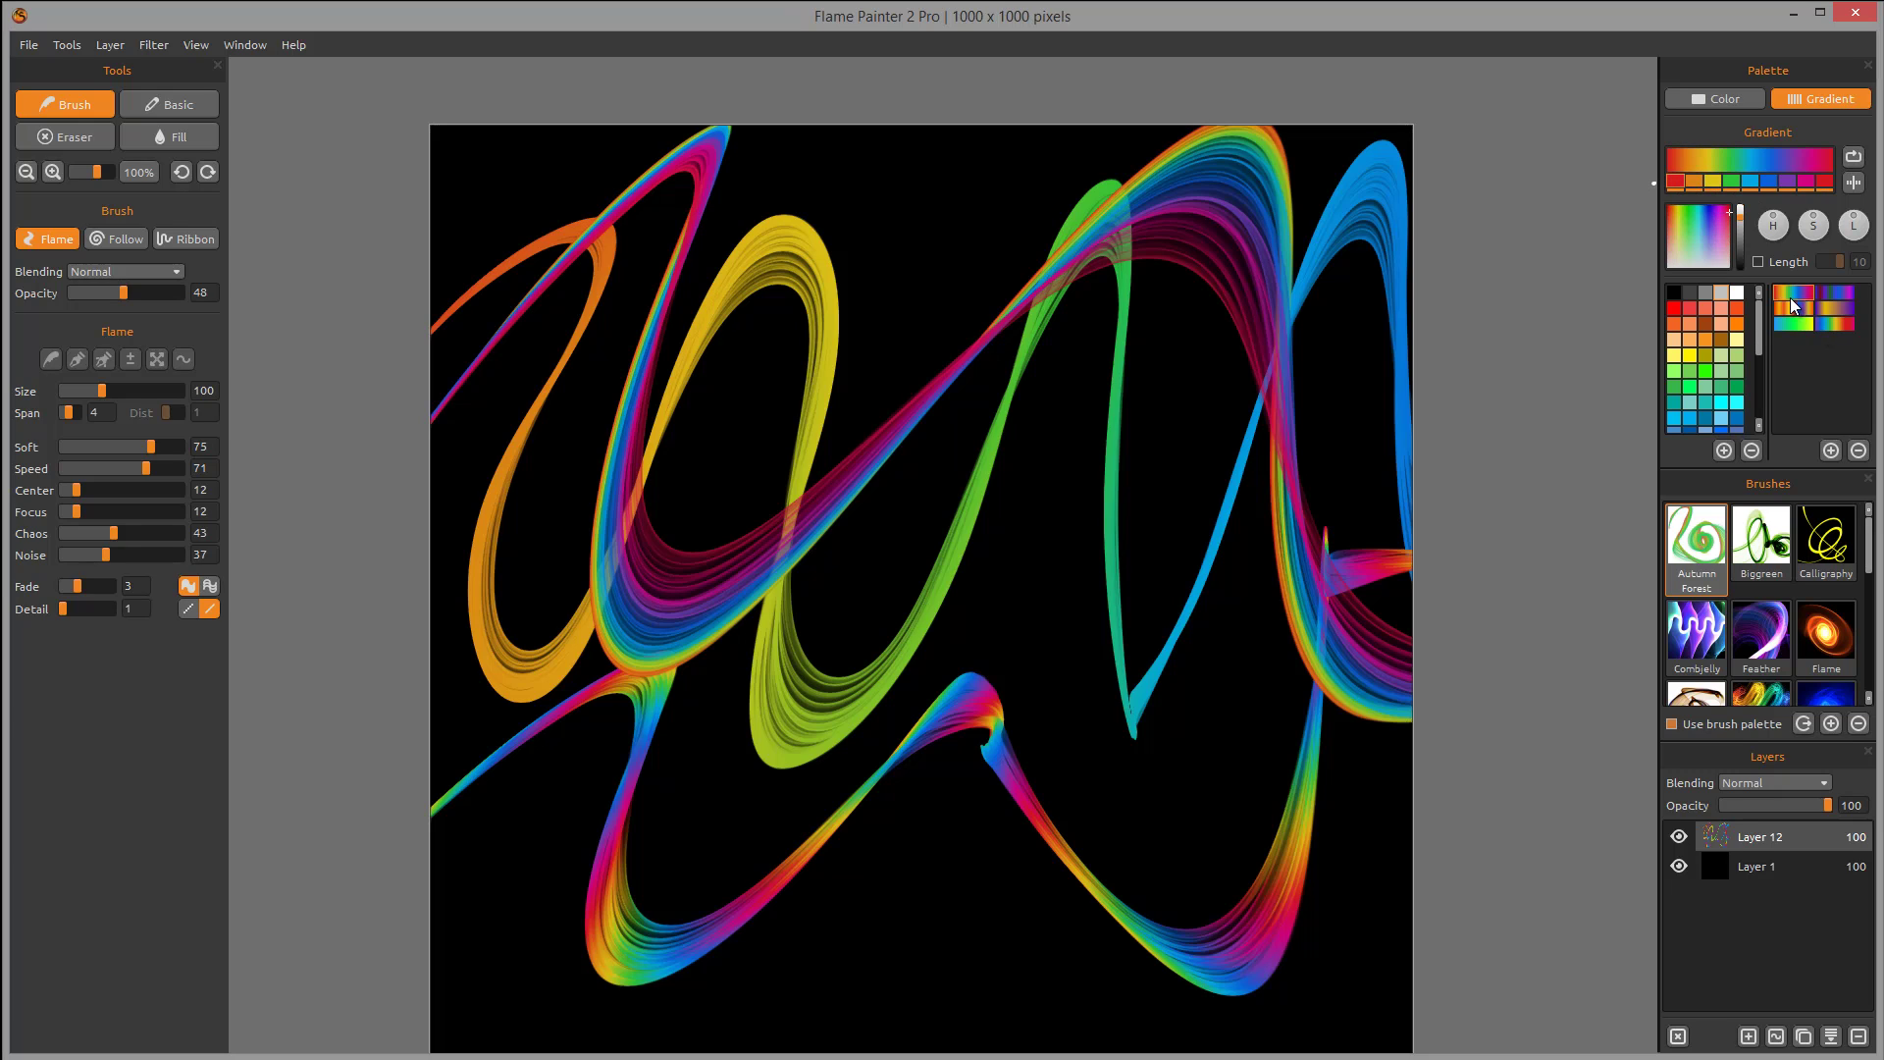
{"action": "left_click", "coordinate": [1728, 180]}
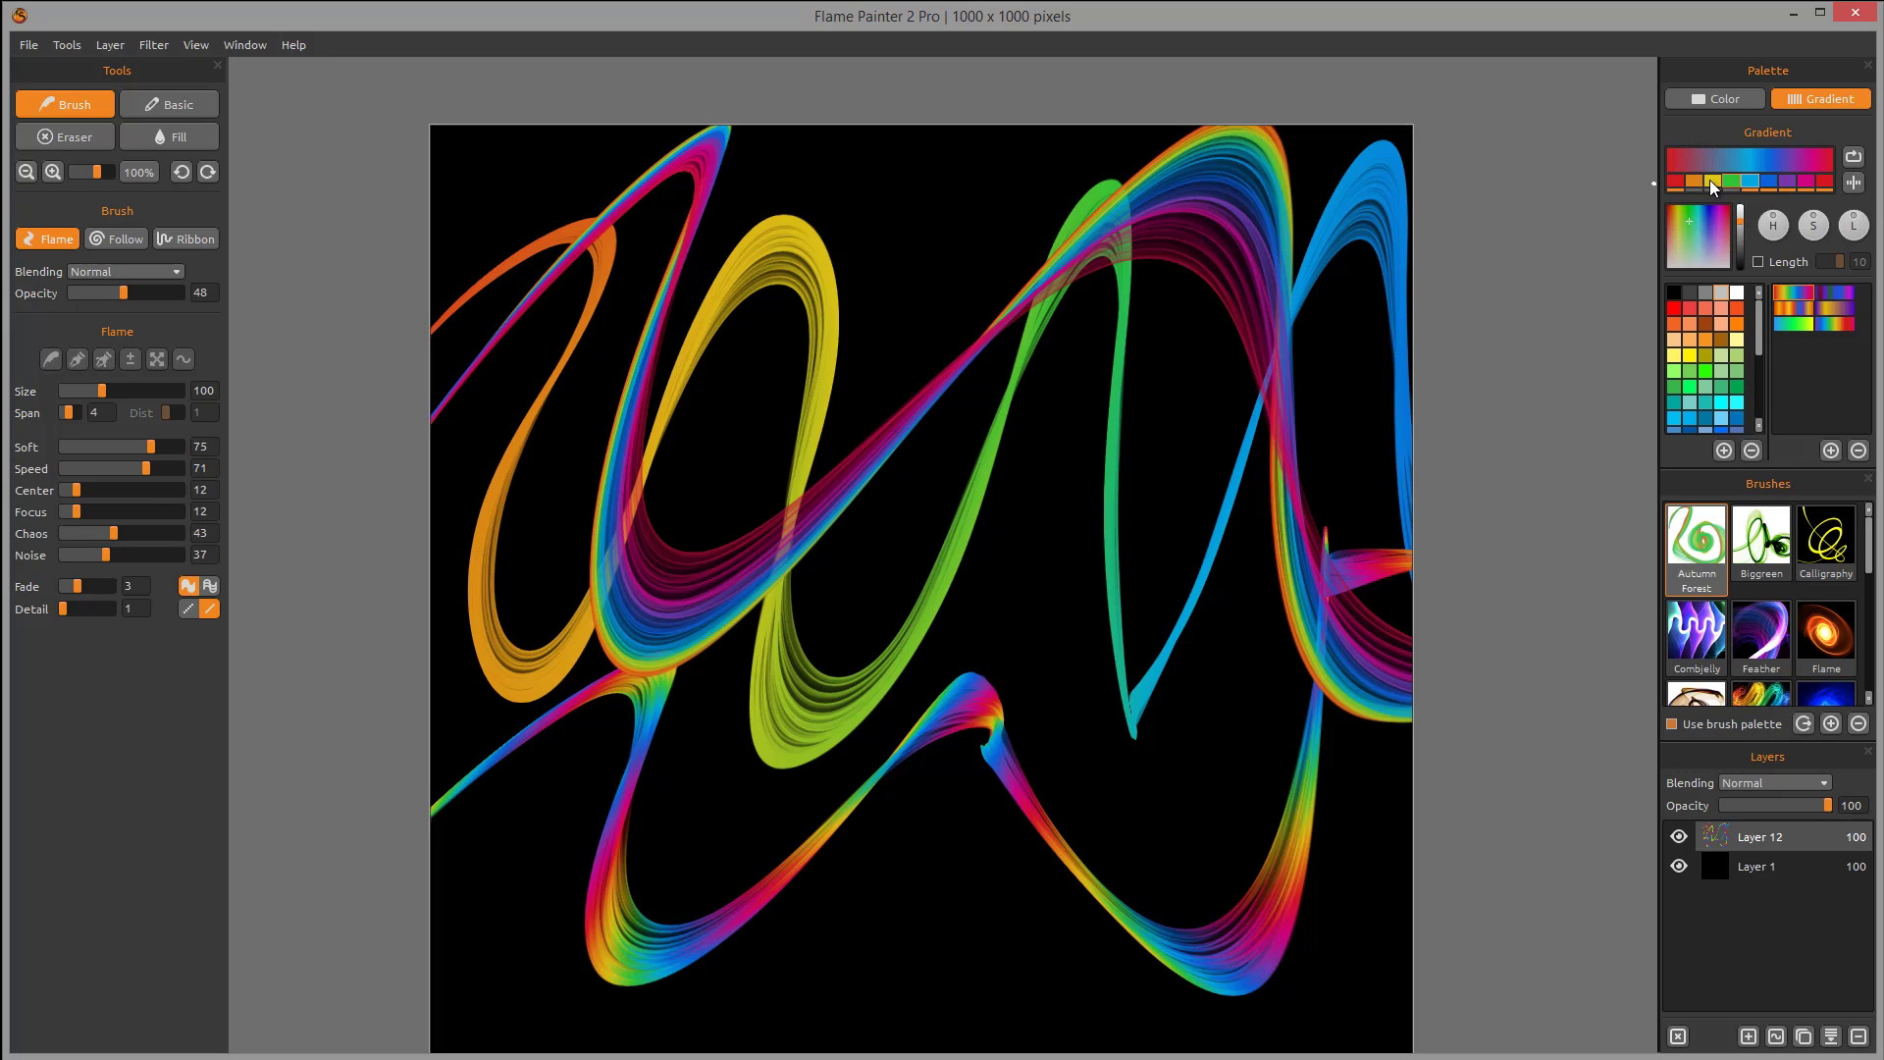
{"action": "left_click", "coordinate": [1788, 182]}
{"action": "left_click", "coordinate": [1805, 183]}
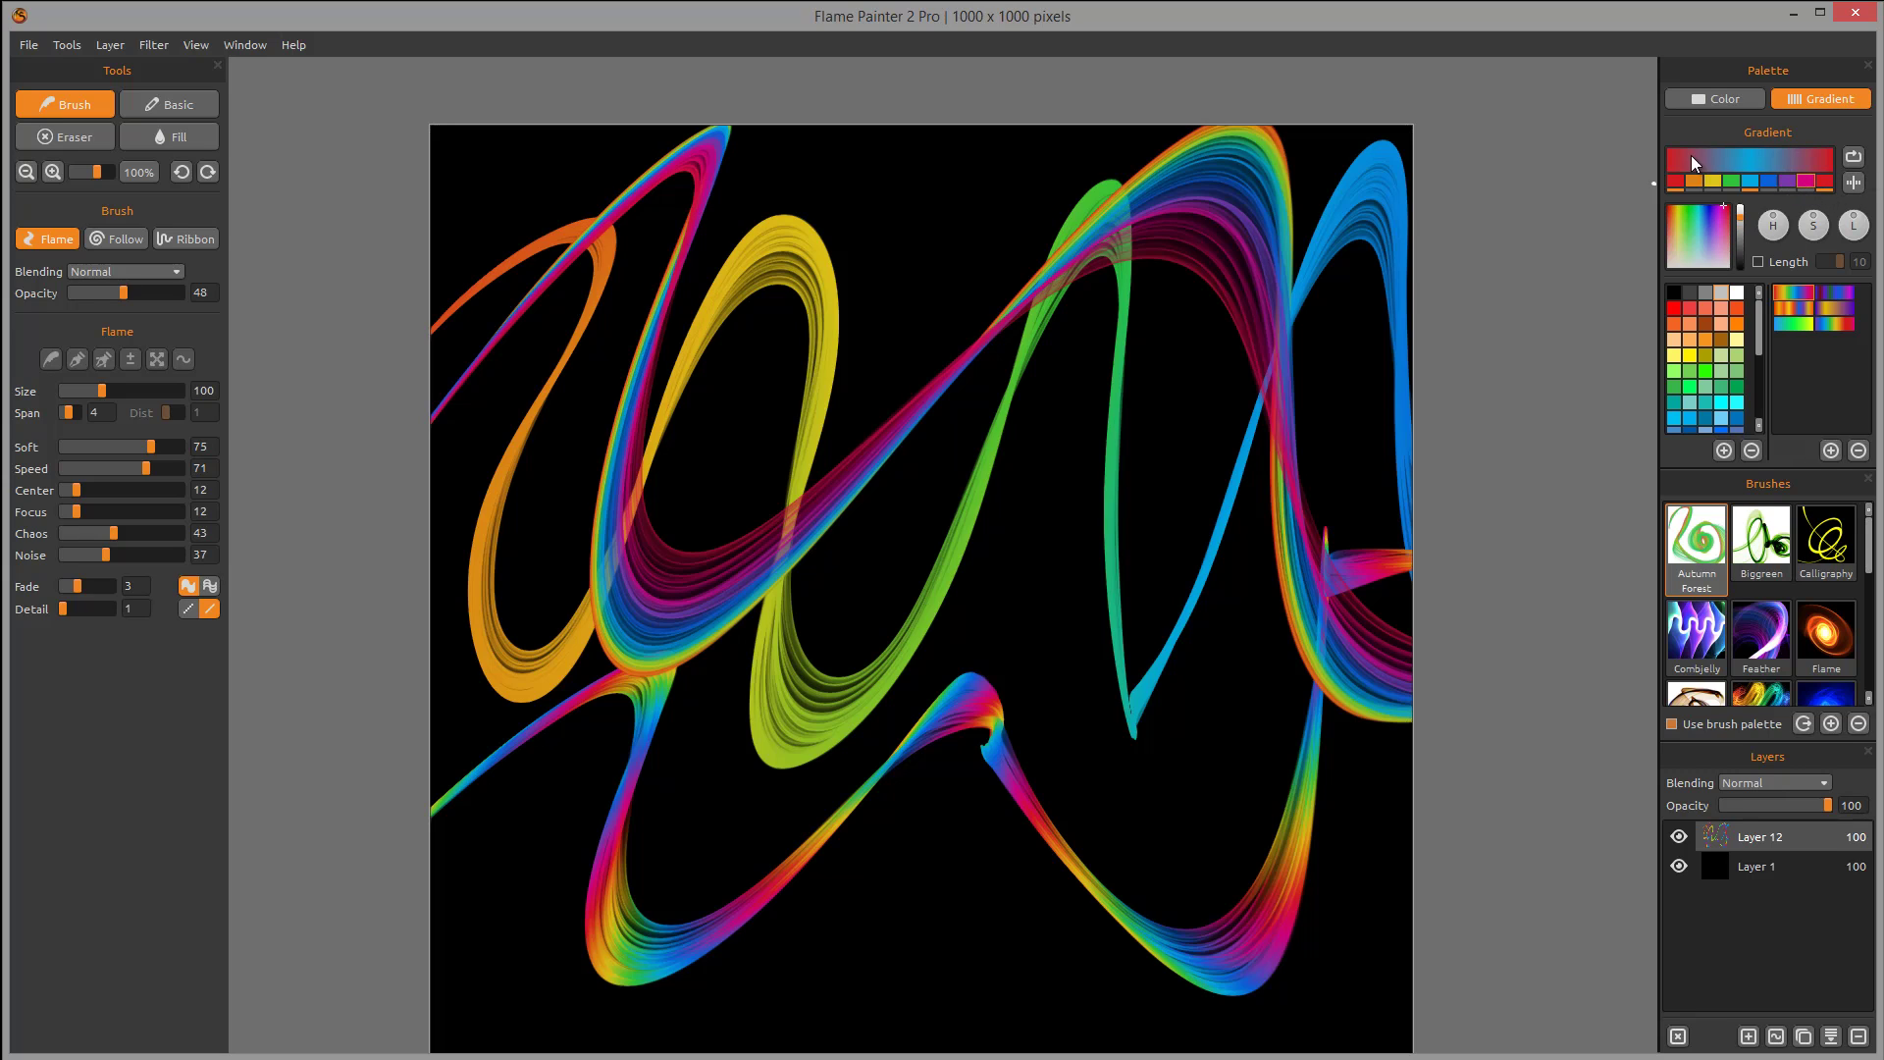
{"action": "mouse_move", "coordinate": [1217, 358]}
{"action": "left_mouse_down"}
{"action": "mouse_move", "coordinate": [862, 631]}
{"action": "mouse_move", "coordinate": [1178, 570]}
{"action": "mouse_move", "coordinate": [1138, 883]}
{"action": "mouse_move", "coordinate": [981, 442]}
{"action": "mouse_move", "coordinate": [932, 657]}
{"action": "mouse_move", "coordinate": [701, 128]}
{"action": "mouse_move", "coordinate": [1059, 313]}
{"action": "mouse_move", "coordinate": [510, 785]}
{"action": "mouse_move", "coordinate": [549, 775]}
{"action": "left_mouse_up"}
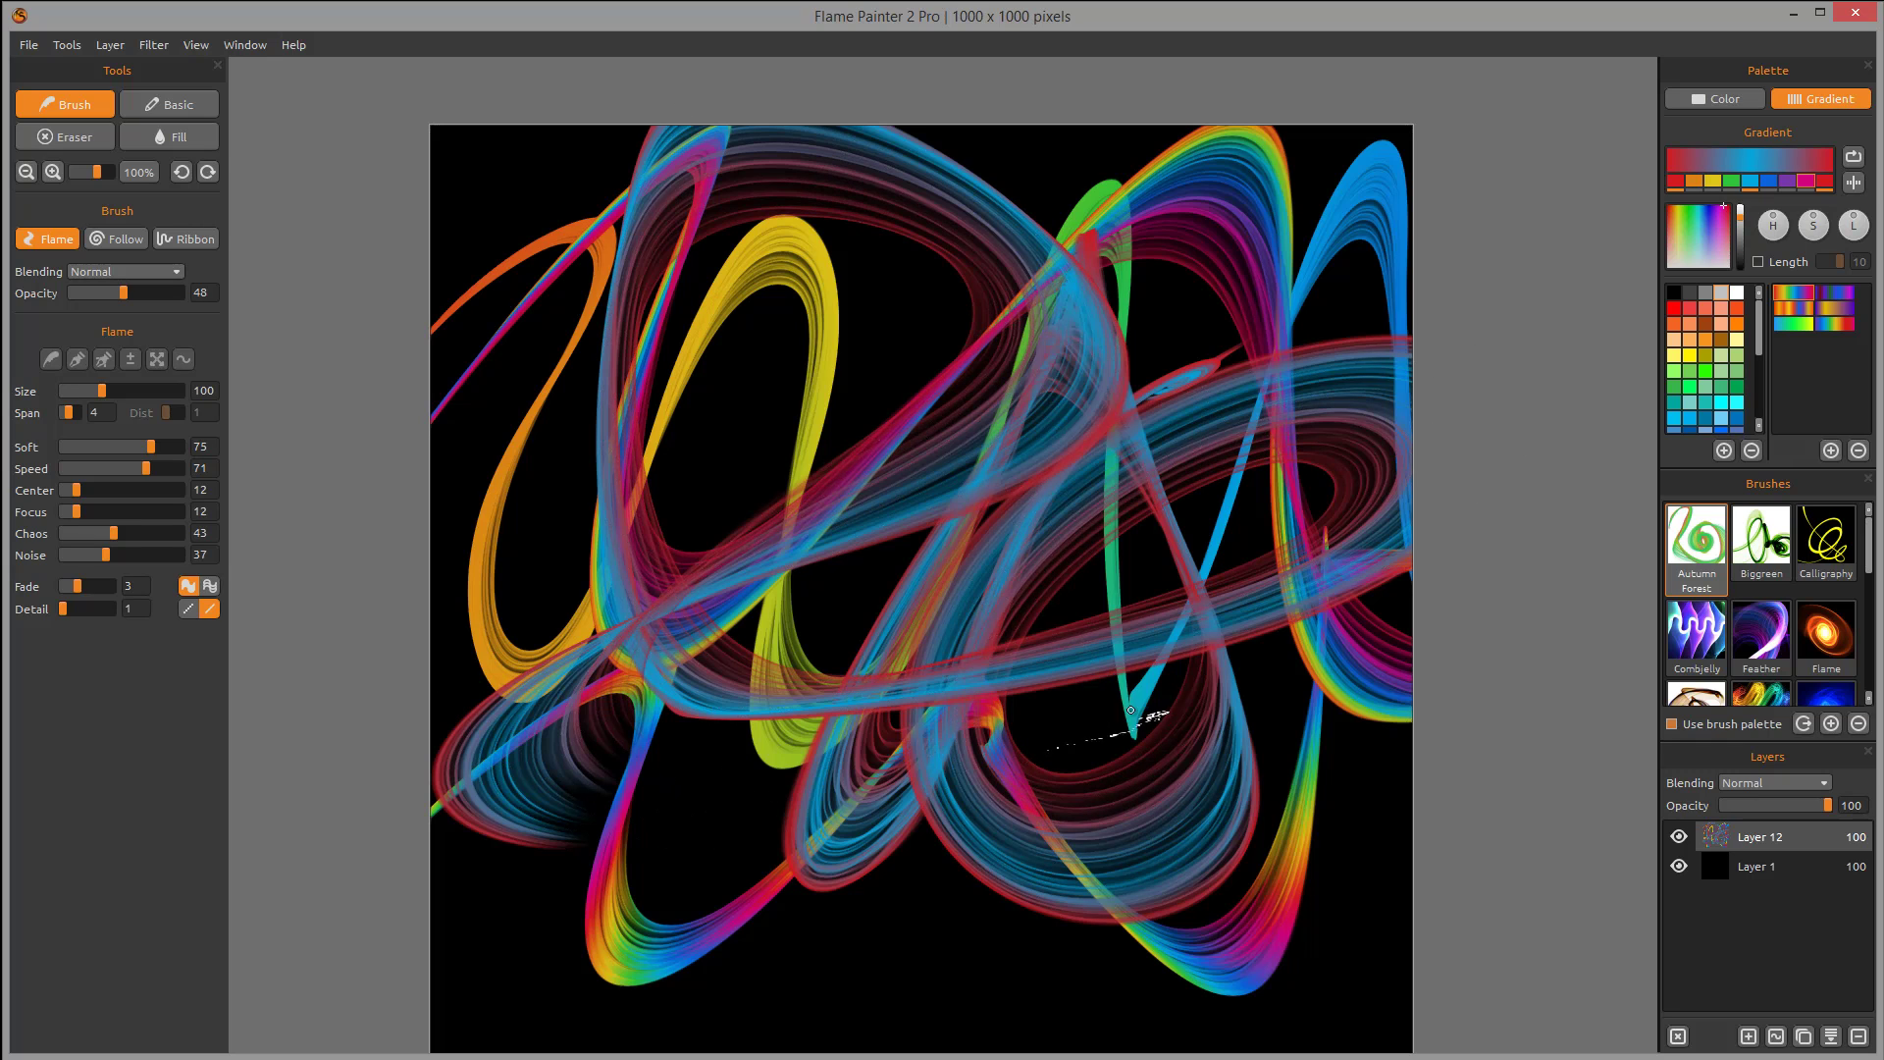